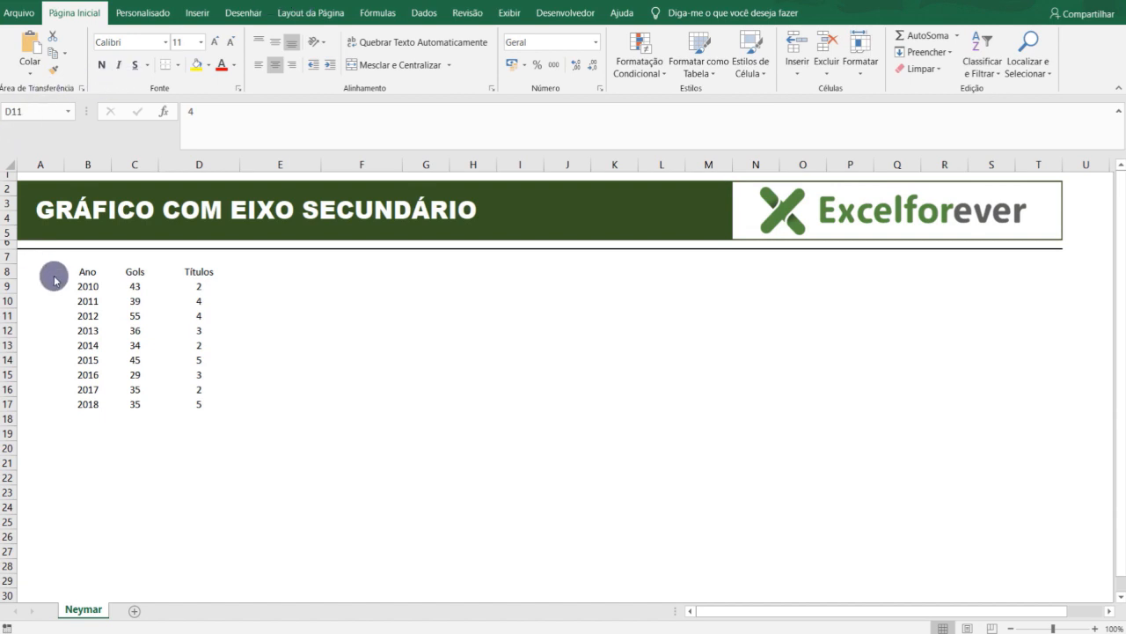
Step: Examine the yearly Gols and Títulos values in the Ano, Gols and Títulos table
{"action": "left_click", "coordinate": [91, 288]}
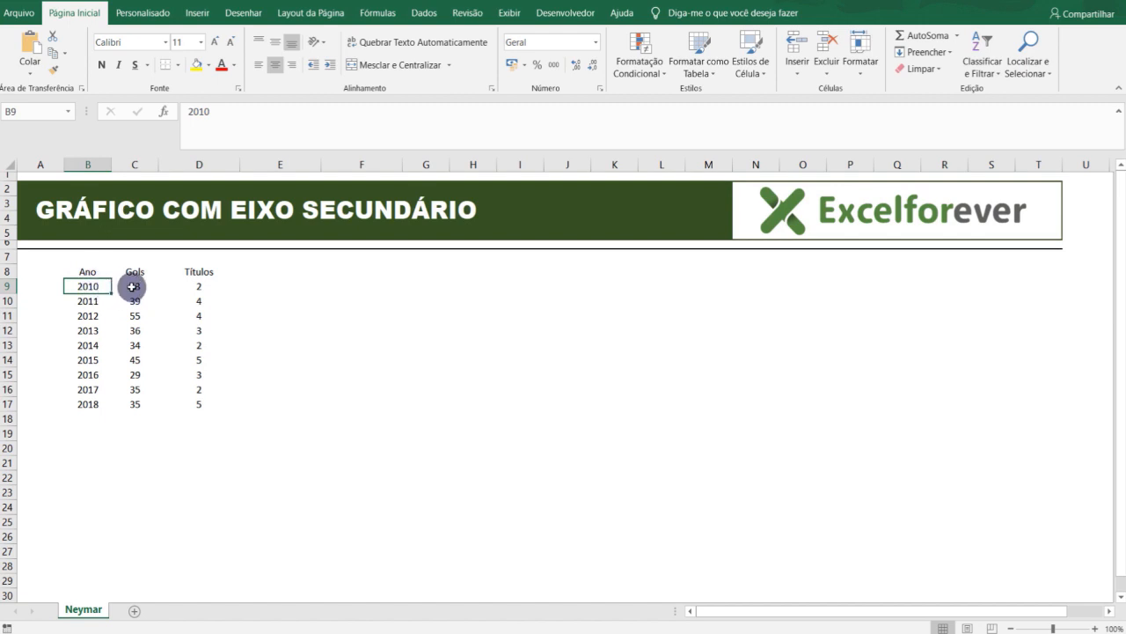
{"action": "left_click", "coordinate": [132, 287]}
{"action": "left_click", "coordinate": [132, 315]}
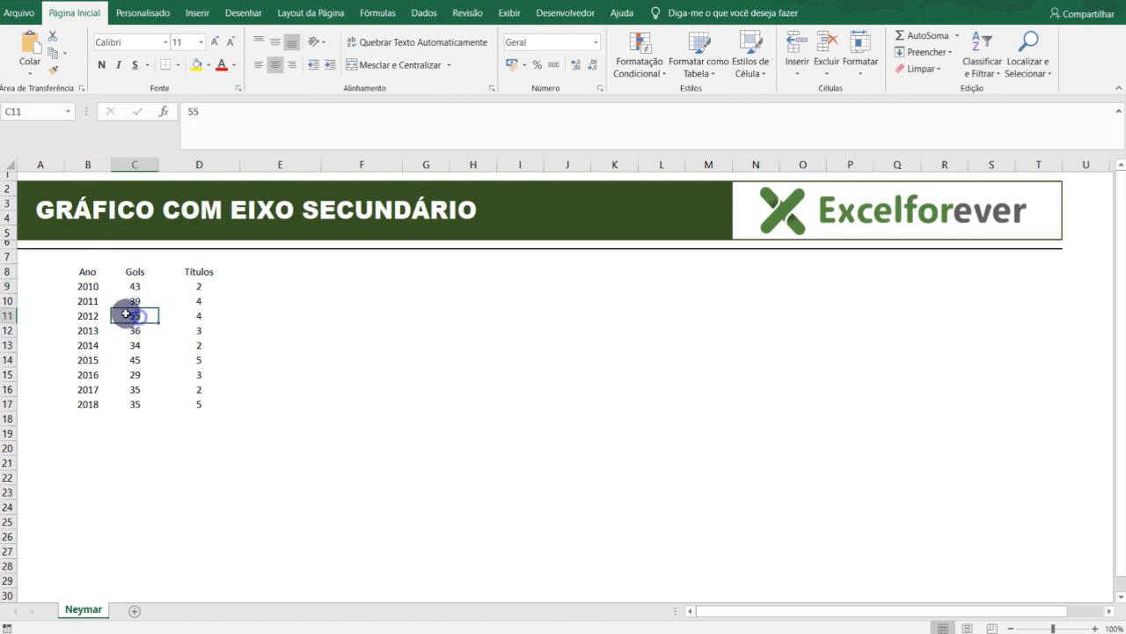
{"action": "left_click", "coordinate": [131, 301]}
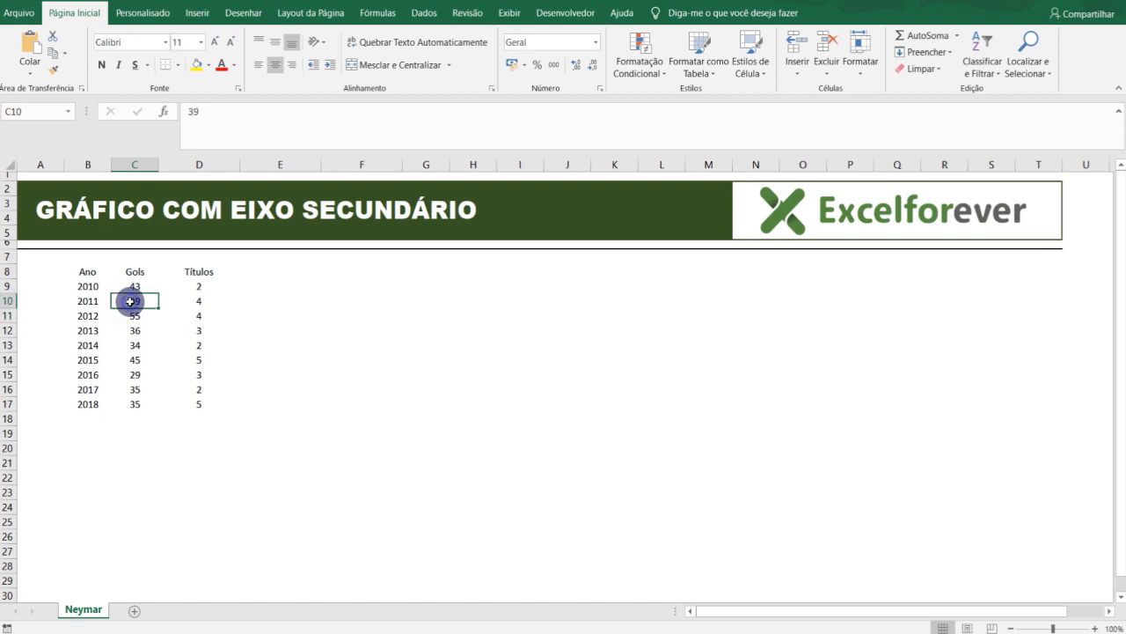
{"action": "left_click", "coordinate": [274, 289]}
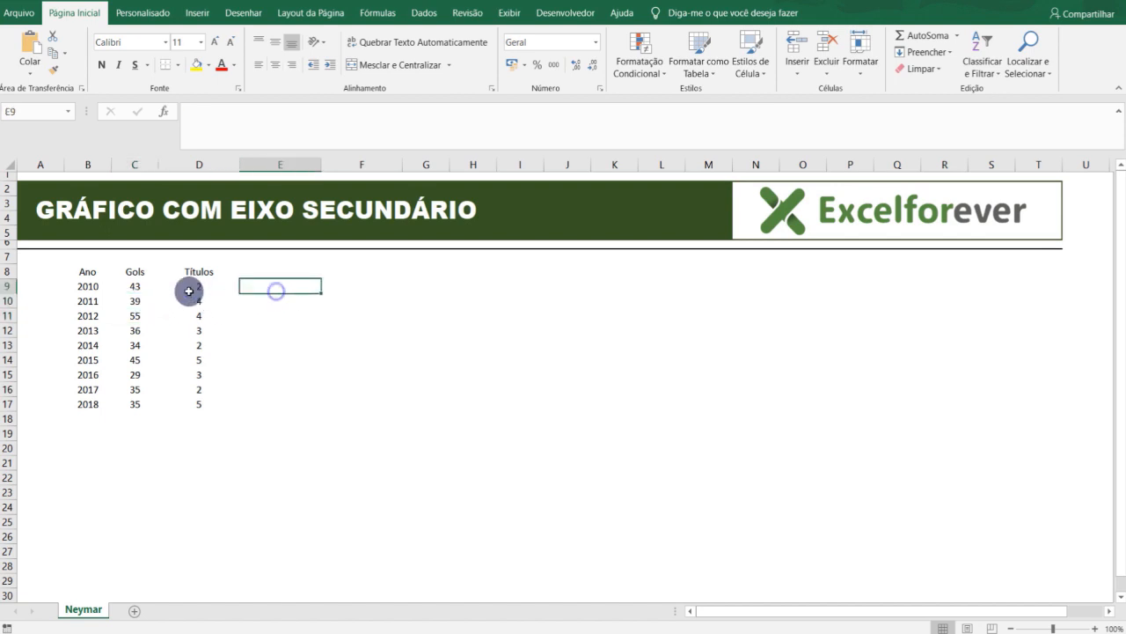
{"action": "left_click", "coordinate": [89, 286]}
{"action": "left_click_drag", "start_coordinate": [91, 284], "coordinate": [194, 404]}
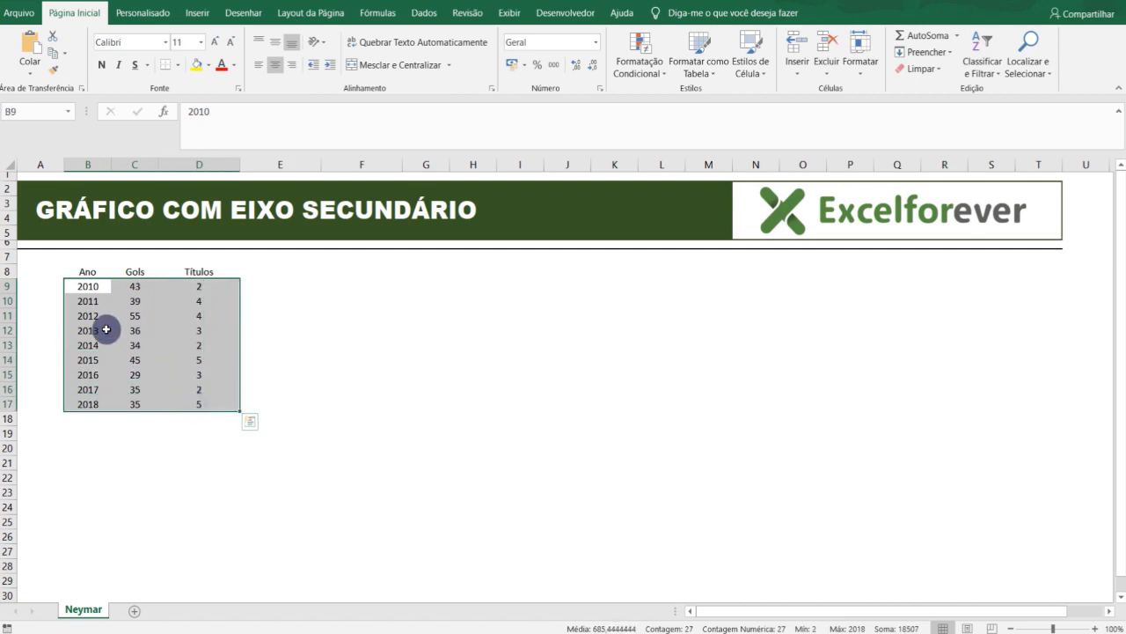
{"action": "left_click", "coordinate": [93, 272]}
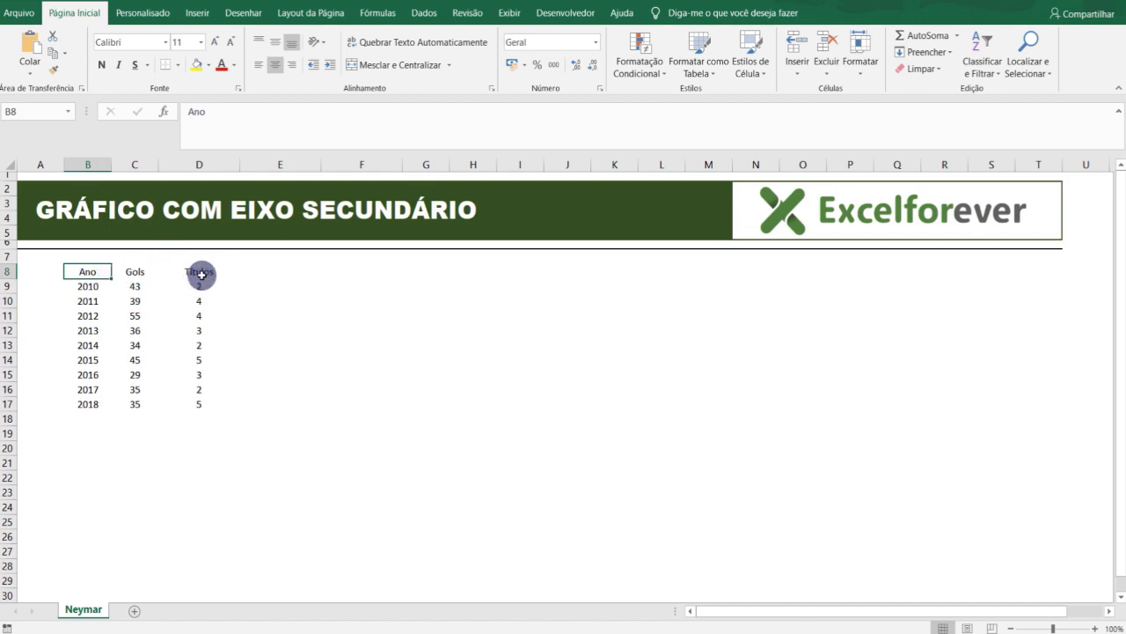
{"action": "left_click", "coordinate": [83, 417]}
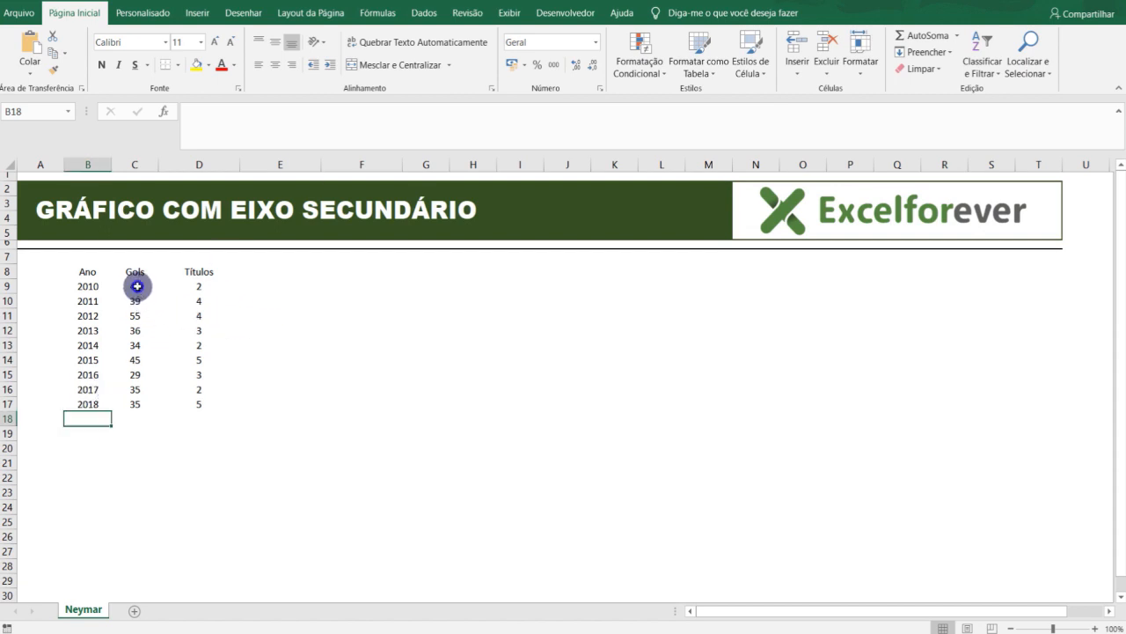
{"action": "left_click_drag", "start_coordinate": [137, 286], "coordinate": [133, 406]}
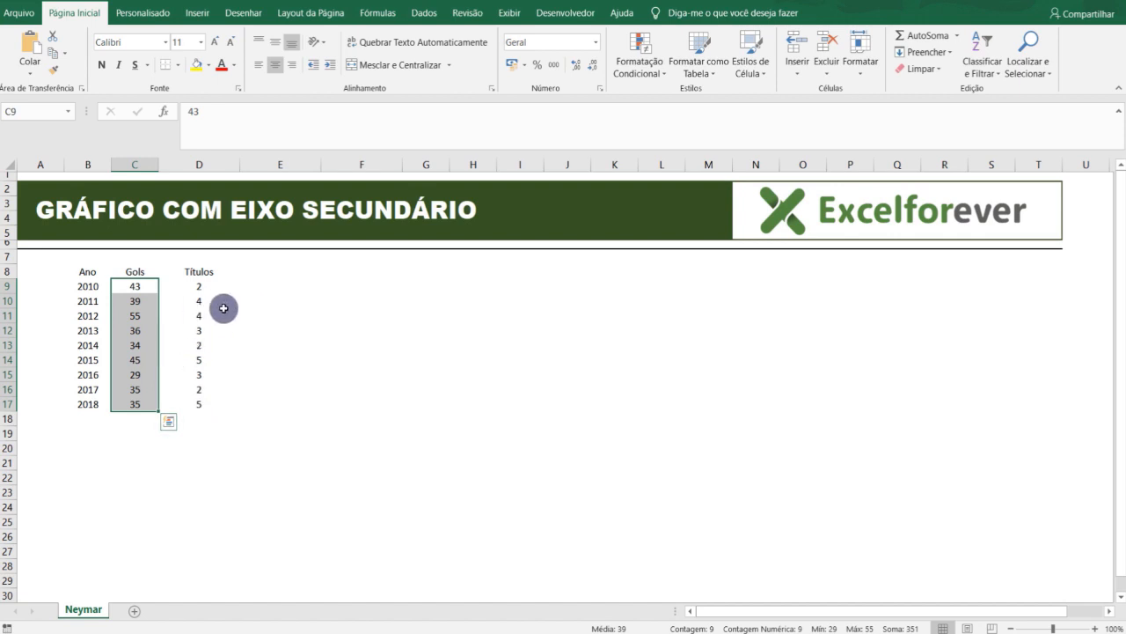
{"action": "left_click_drag", "start_coordinate": [206, 287], "coordinate": [197, 401]}
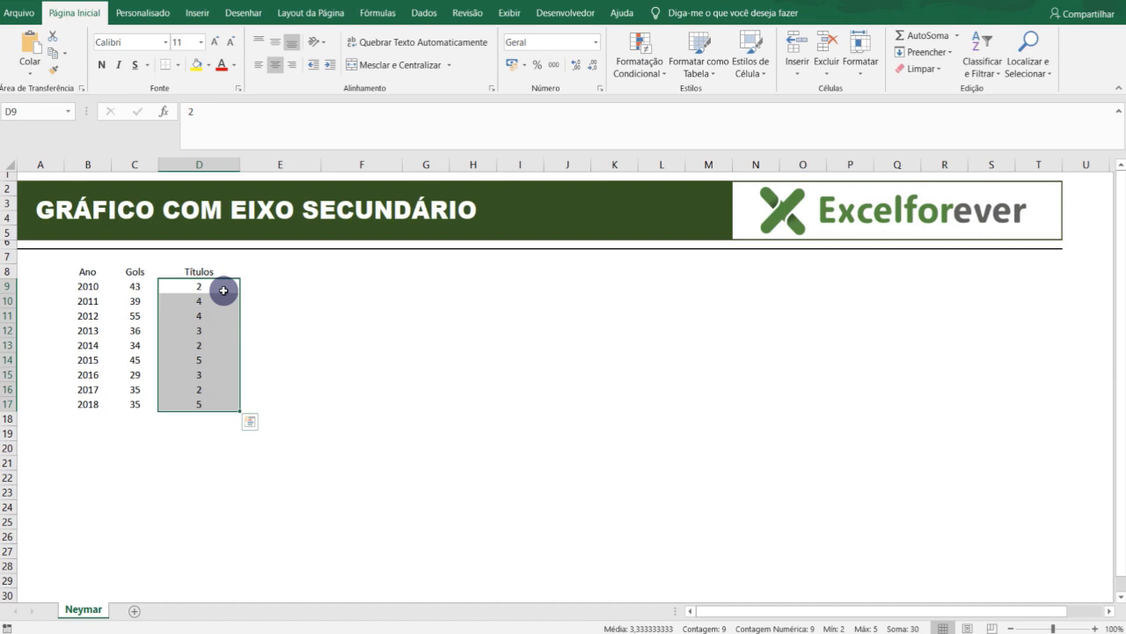
{"action": "left_click", "coordinate": [324, 316]}
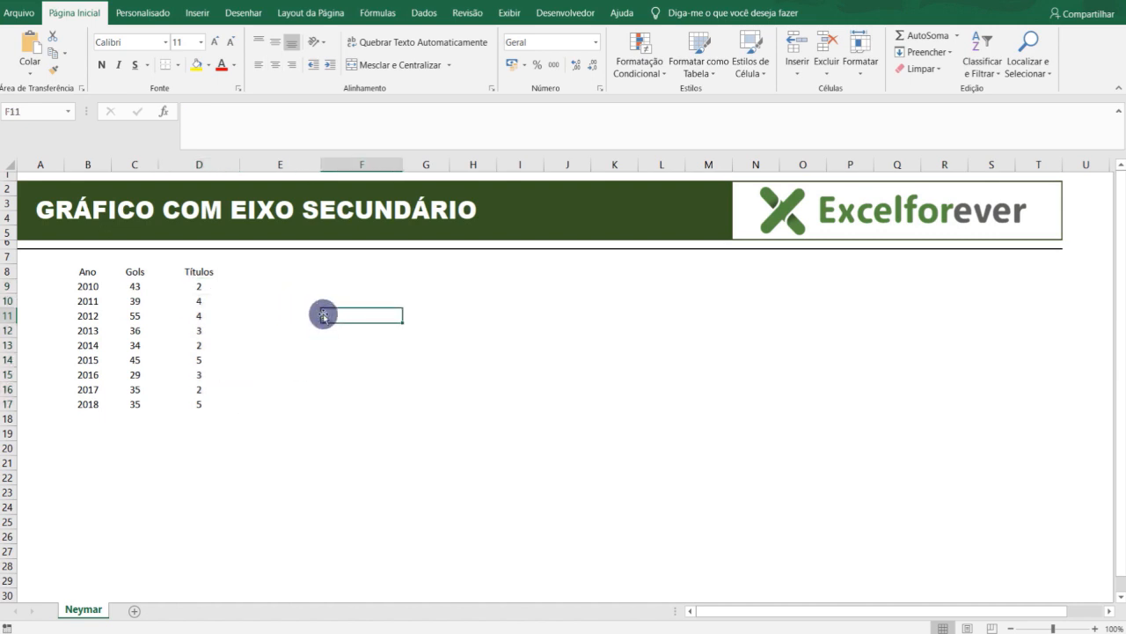
{"action": "left_click", "coordinate": [209, 287]}
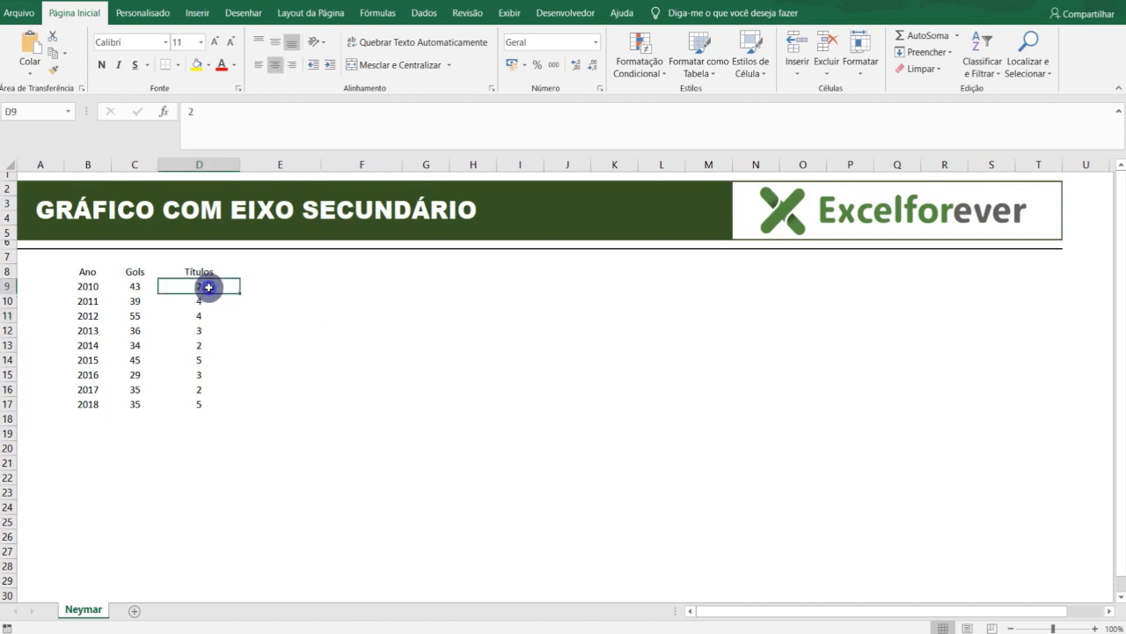
{"action": "left_click", "coordinate": [323, 359]}
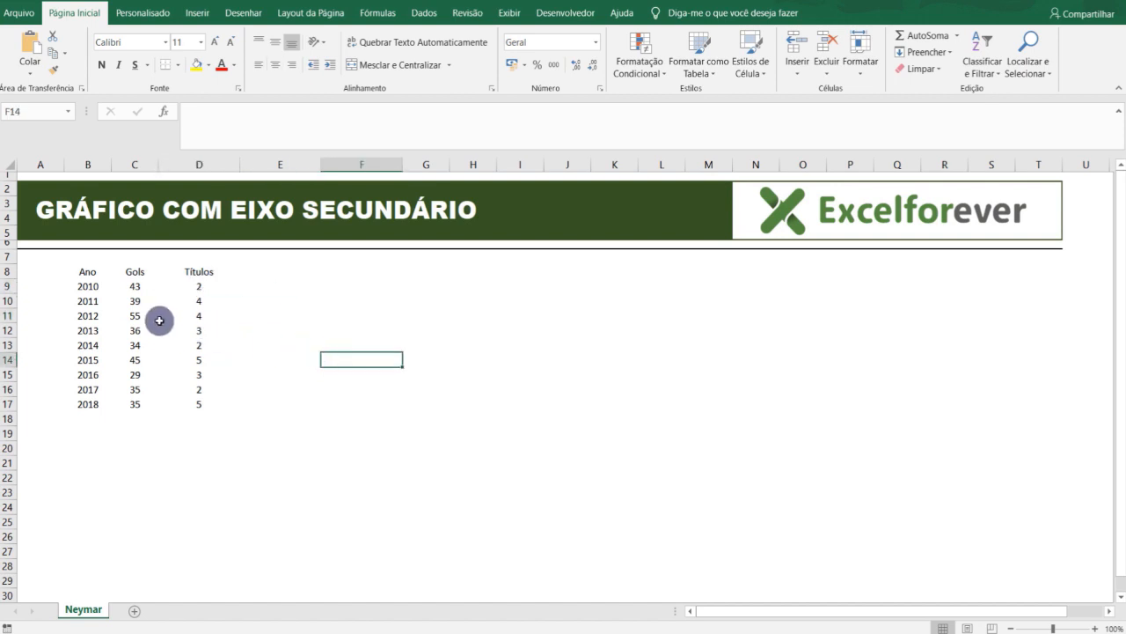
Step: Insert a 2D line chart with markers from C9:D17, place it beside the table and enlarge it down to about row 27
{"action": "left_click_drag", "start_coordinate": [131, 286], "coordinate": [173, 404]}
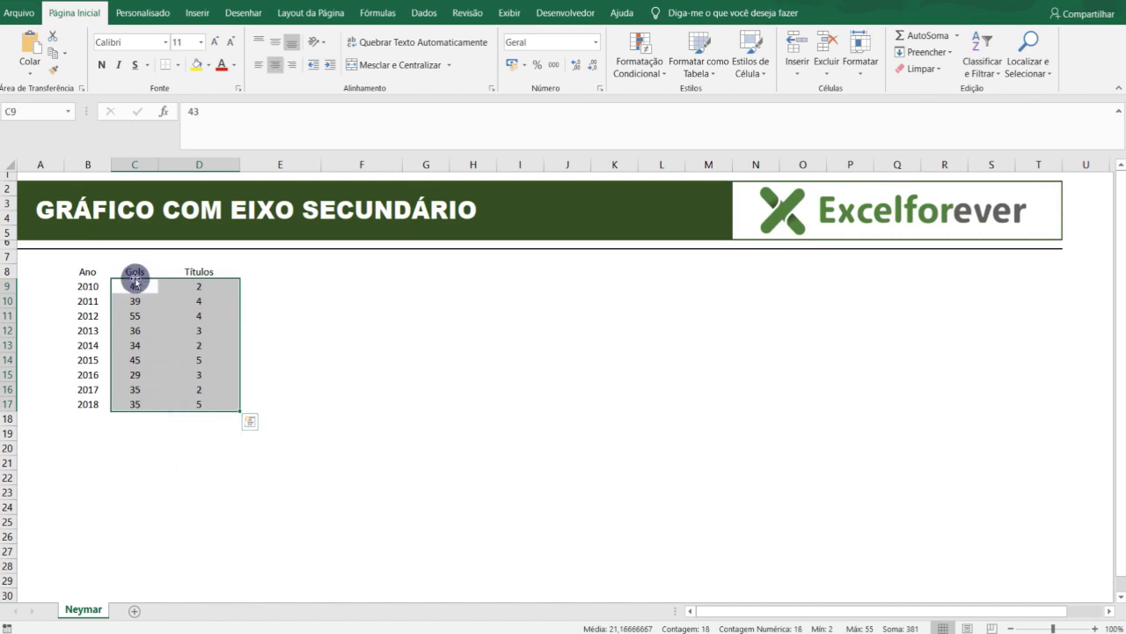
{"action": "left_click", "coordinate": [197, 12]}
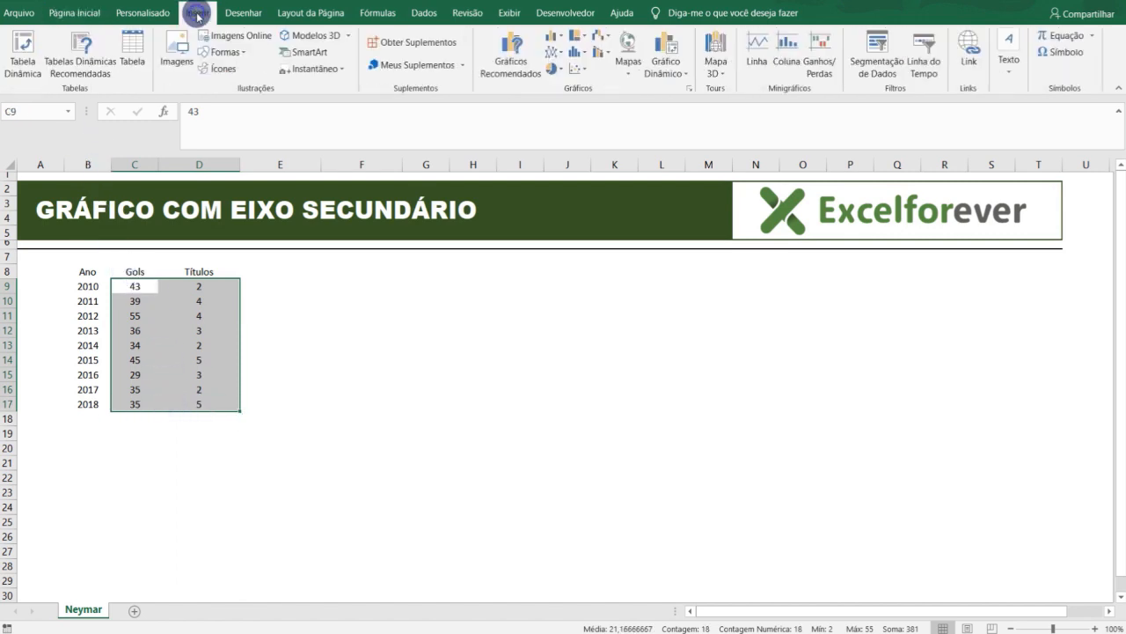
{"action": "left_click", "coordinate": [560, 51]}
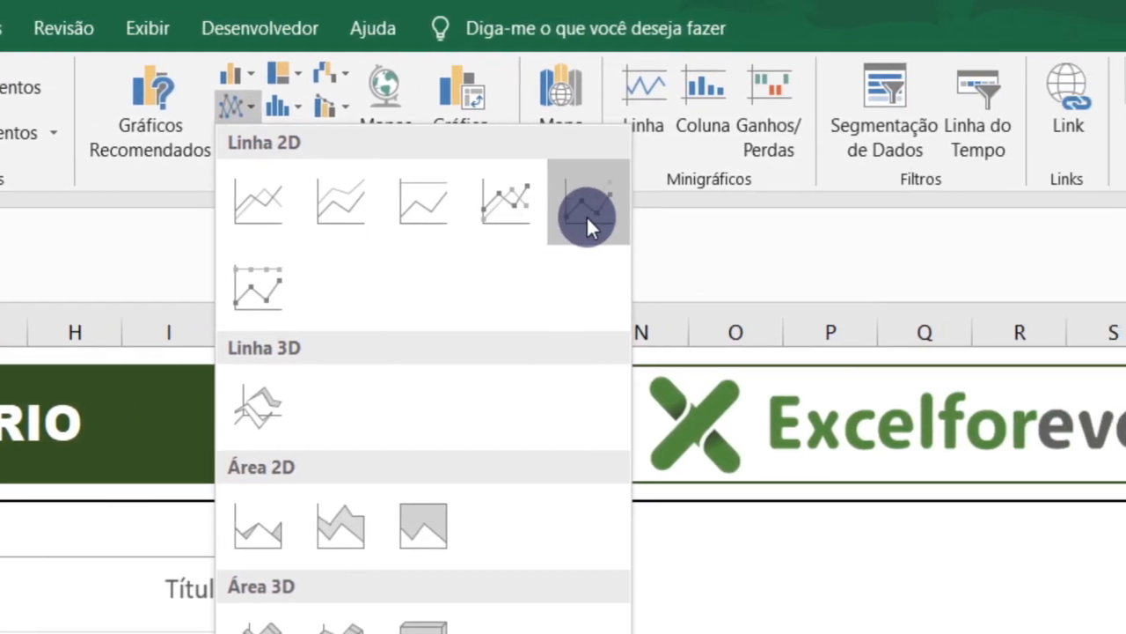
{"action": "left_click", "coordinate": [645, 211]}
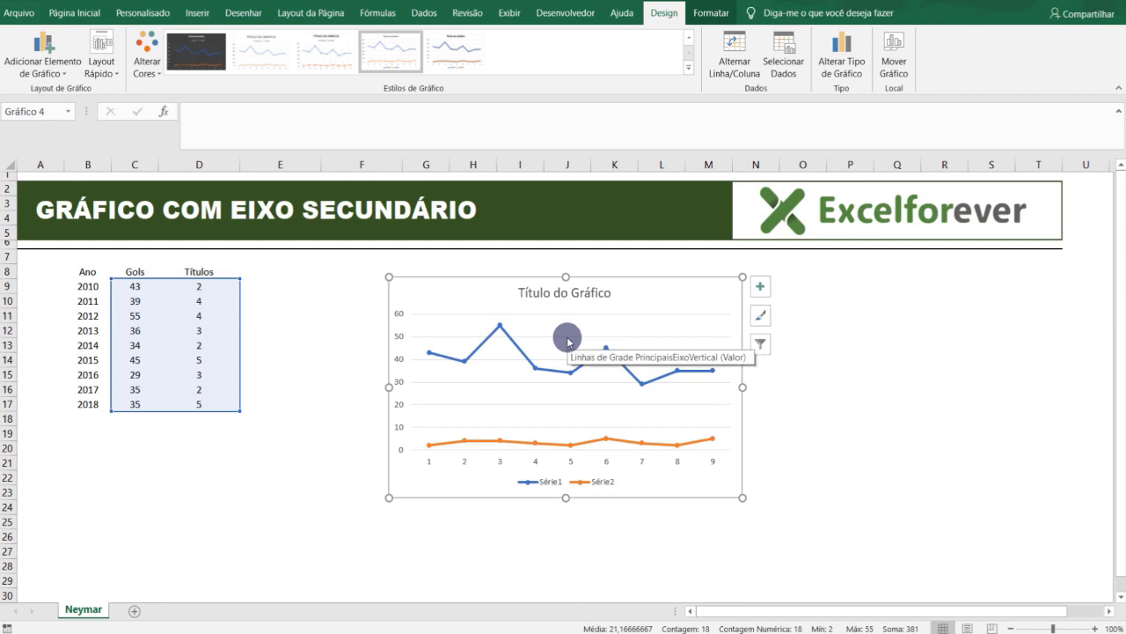
{"action": "left_click_drag", "start_coordinate": [645, 287], "coordinate": [557, 273]}
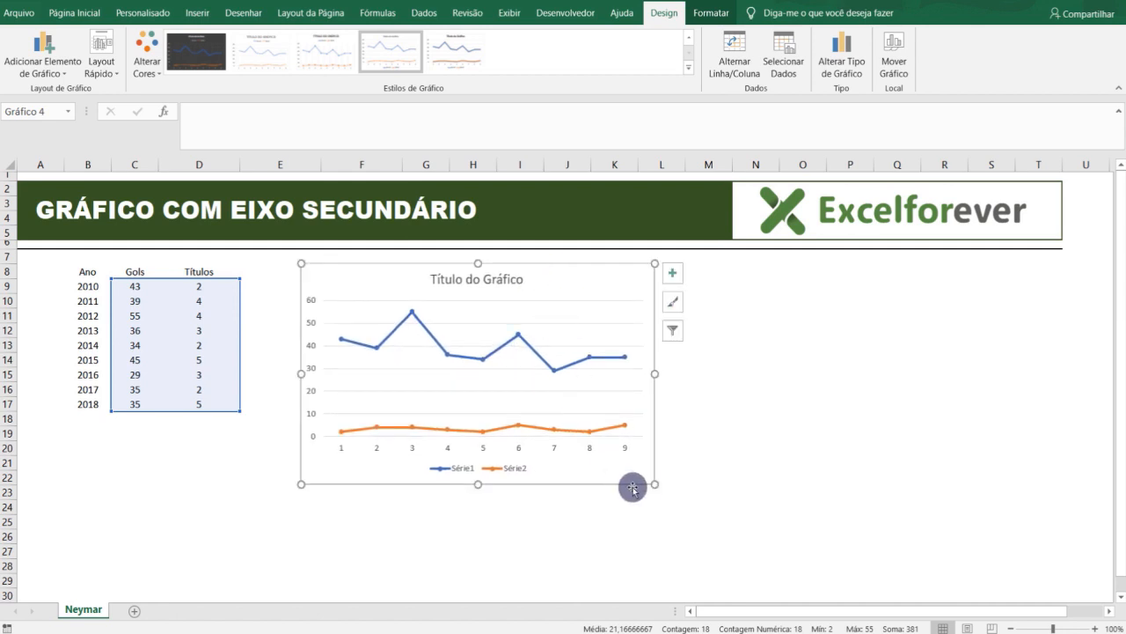
{"action": "left_click_drag", "start_coordinate": [654, 484], "coordinate": [881, 565]}
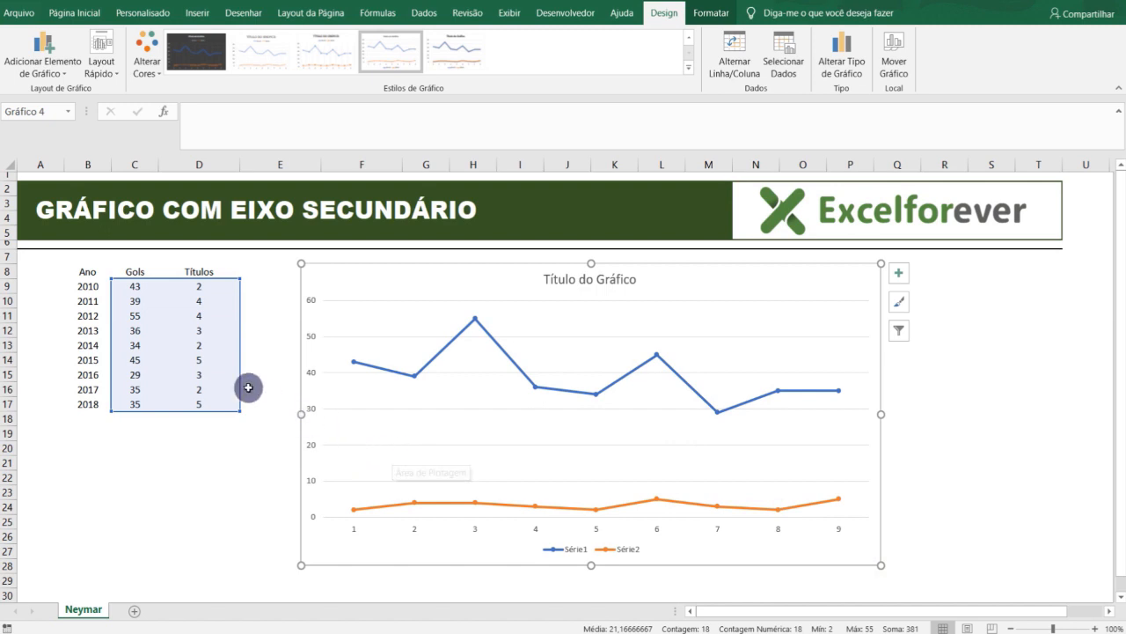
Step: Review the chart's source range and its series entries in the data source settings, leaving them as they are
{"action": "left_click", "coordinate": [234, 457]}
{"action": "left_click_drag", "start_coordinate": [140, 286], "coordinate": [184, 397]}
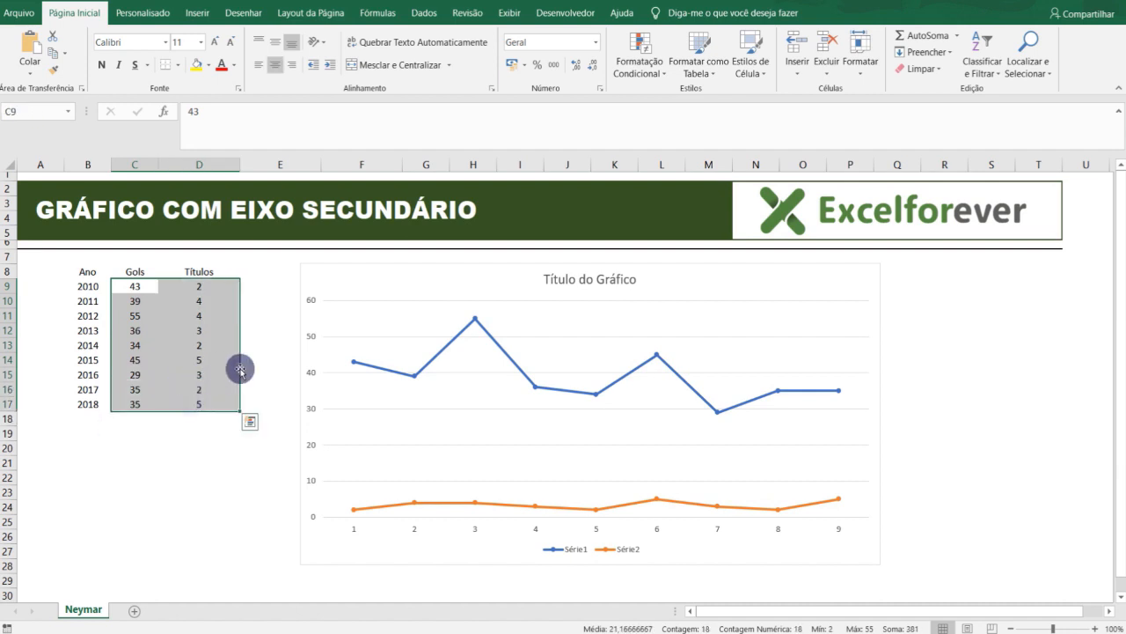
{"action": "left_click", "coordinate": [504, 274]}
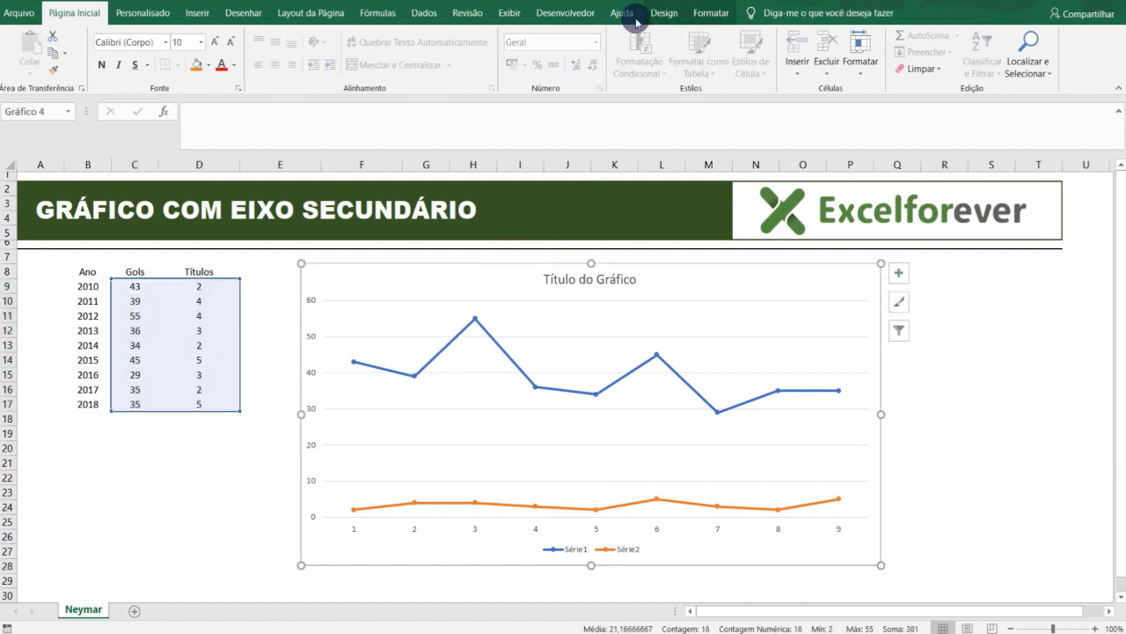
{"action": "left_click", "coordinate": [711, 14]}
{"action": "left_click", "coordinate": [667, 15]}
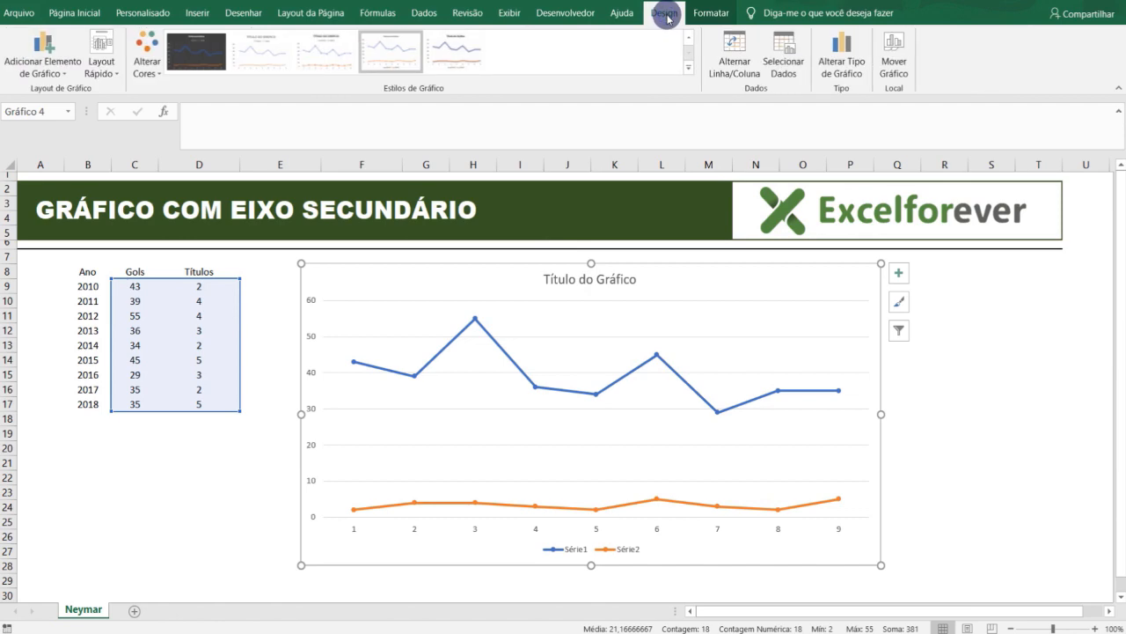
{"action": "left_click", "coordinate": [783, 61]}
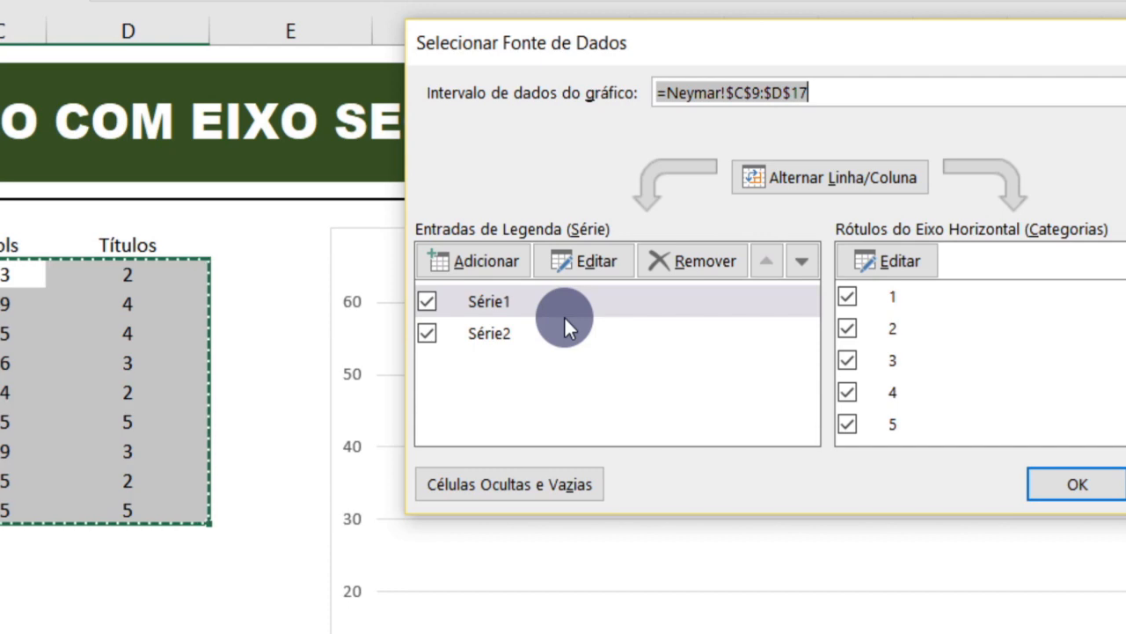
{"action": "key", "text": "Escape"}
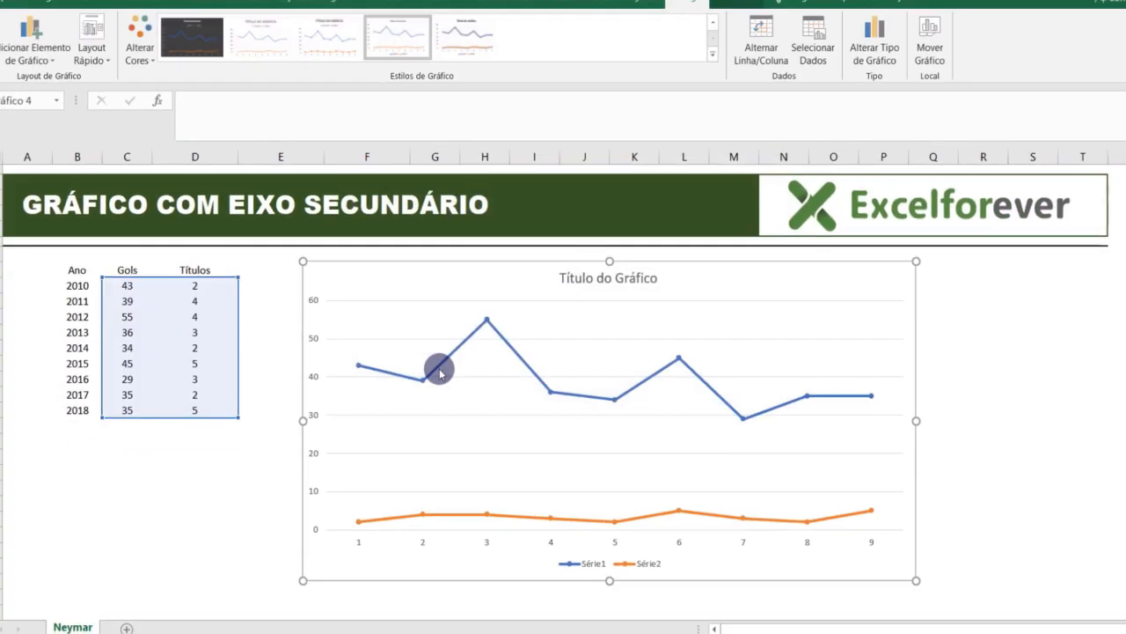
{"action": "key", "text": "Escape"}
Step: Plot the orange Títulos series on the secondary axis (Eixo Secundário) and close the series formatting options
{"action": "left_click", "coordinate": [680, 506]}
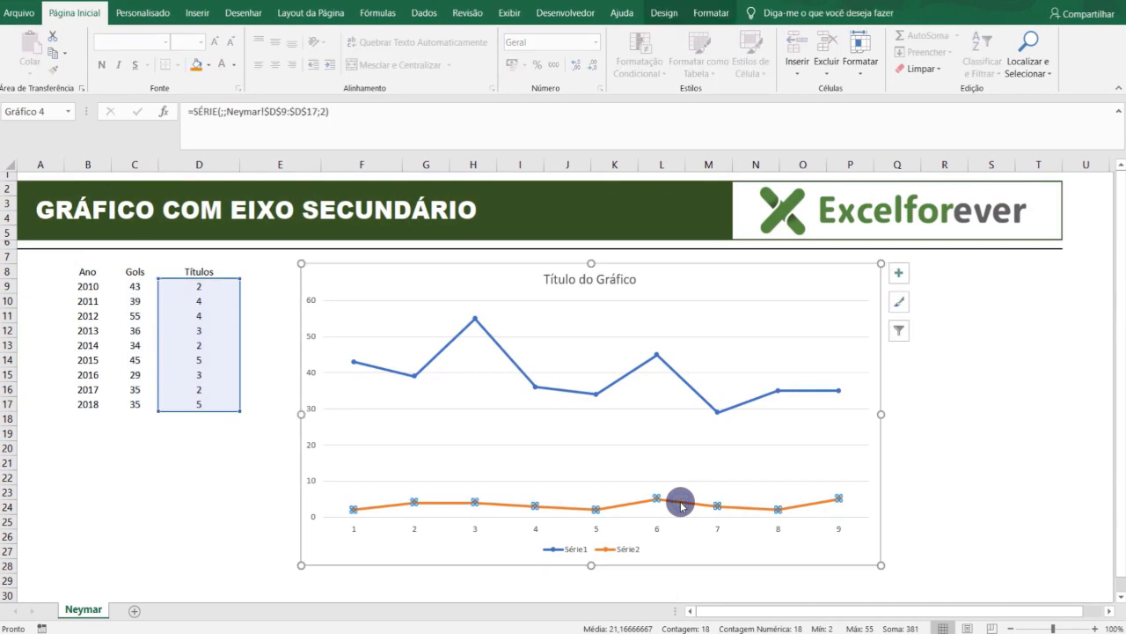
{"action": "right_click", "coordinate": [682, 506]}
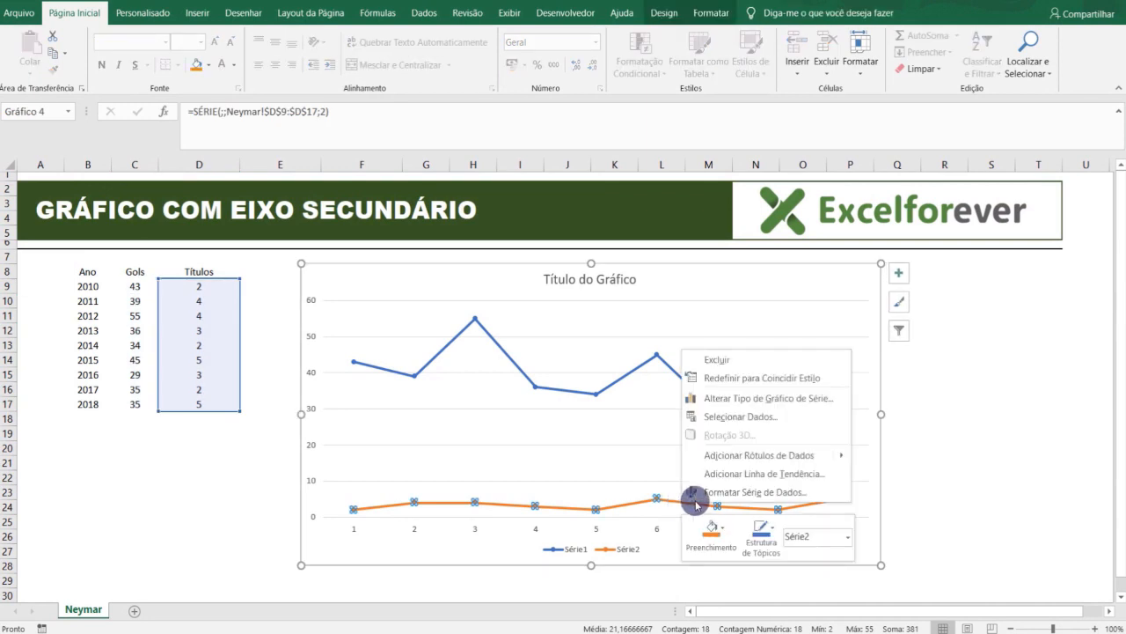
{"action": "left_click", "coordinate": [731, 492]}
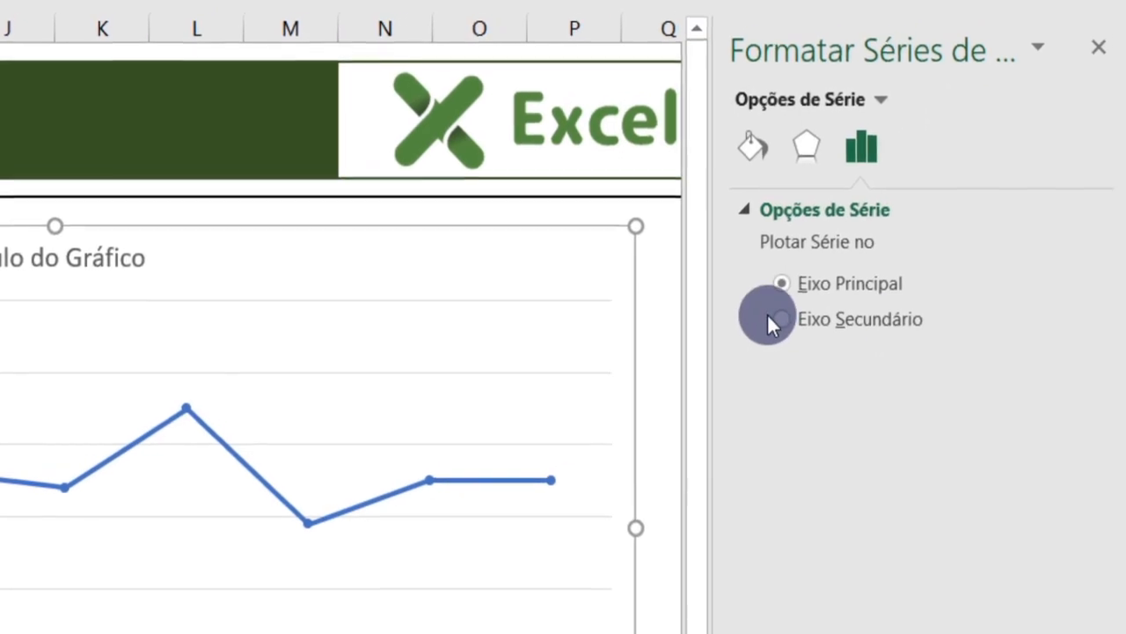
{"action": "left_click", "coordinate": [779, 317]}
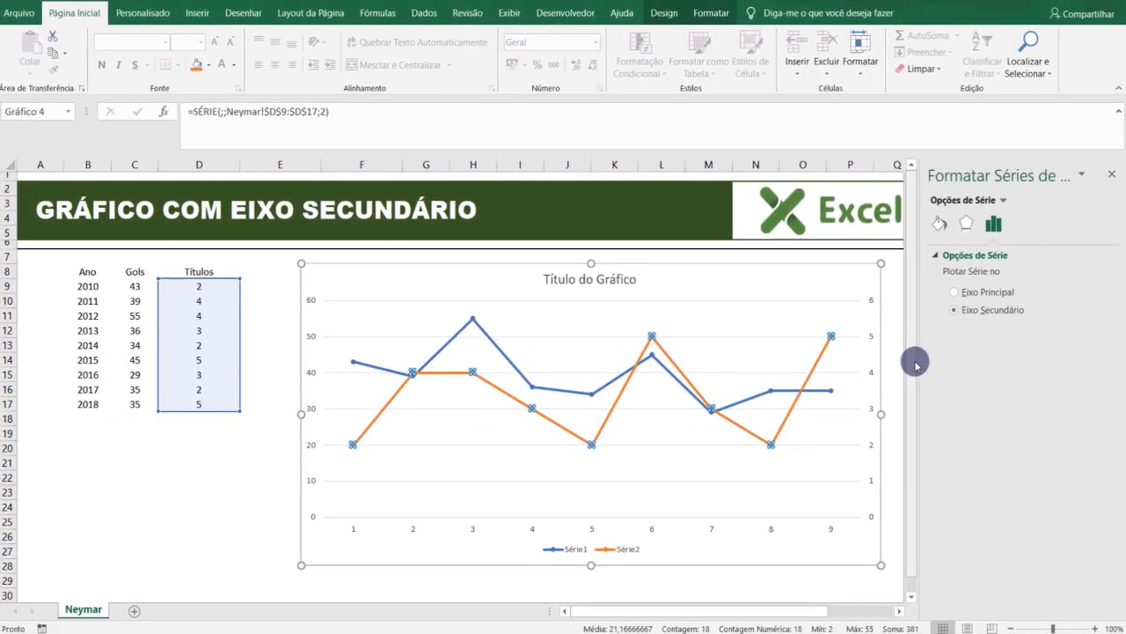
{"action": "left_click", "coordinate": [902, 466]}
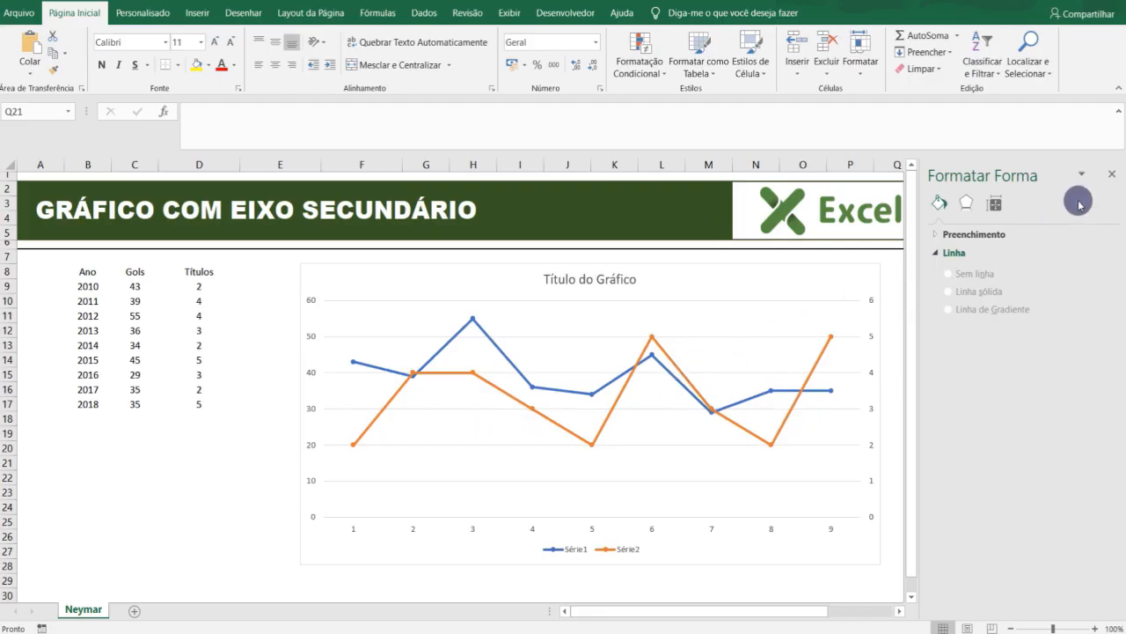
{"action": "left_click", "coordinate": [1113, 174]}
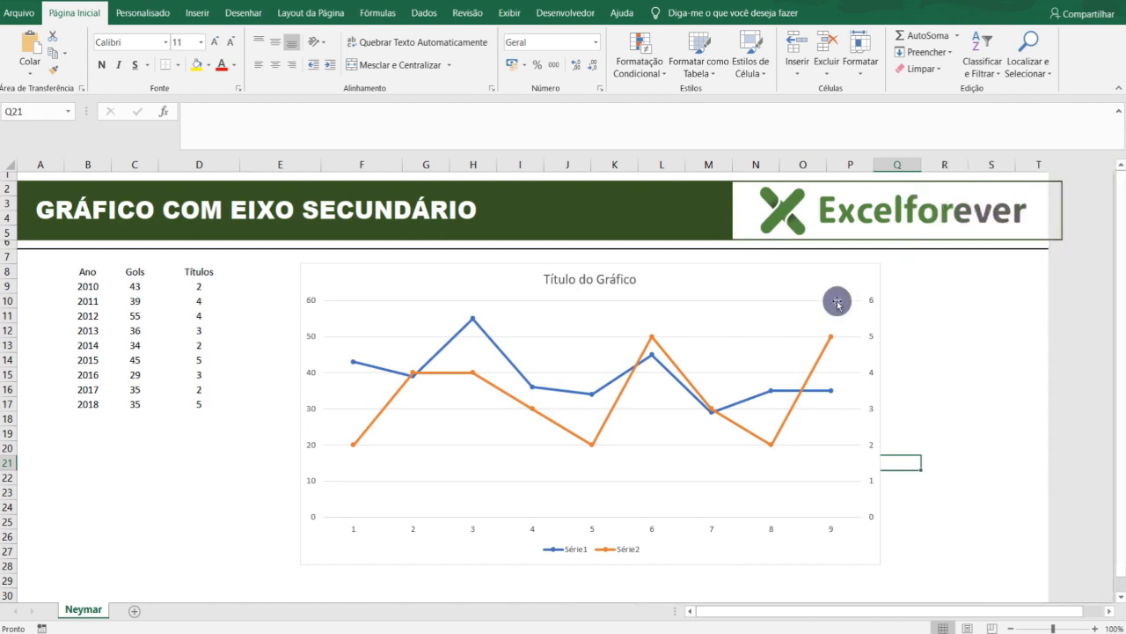
Step: Set the maximum limit of the chart's secondary vertical axis to 60
{"action": "left_click_drag", "start_coordinate": [128, 287], "coordinate": [138, 401]}
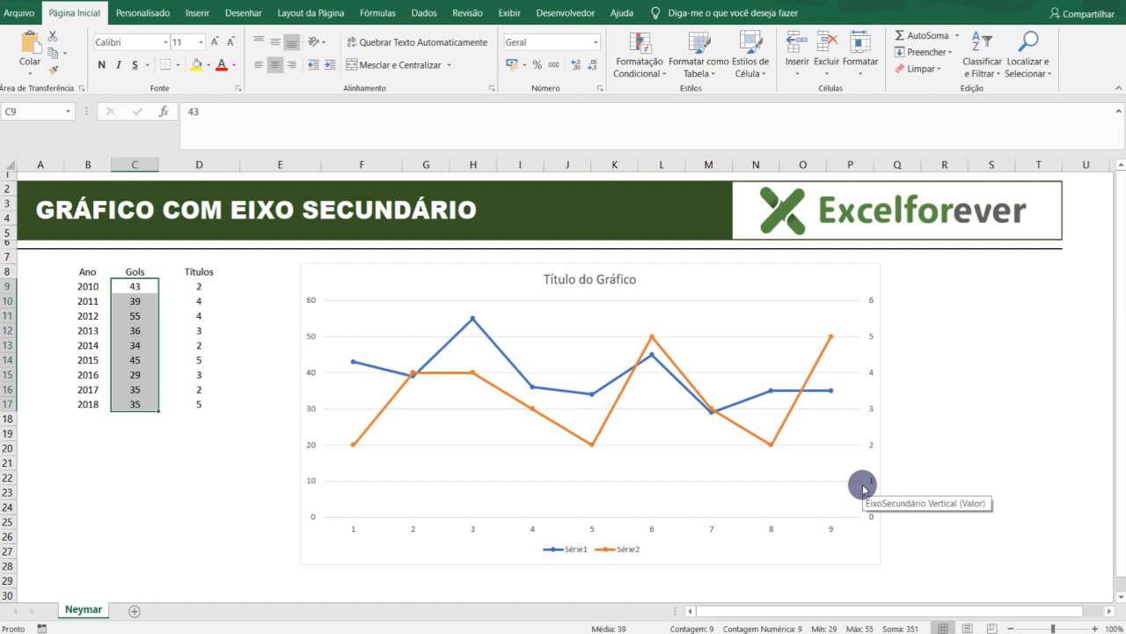
{"action": "left_click", "coordinate": [309, 337]}
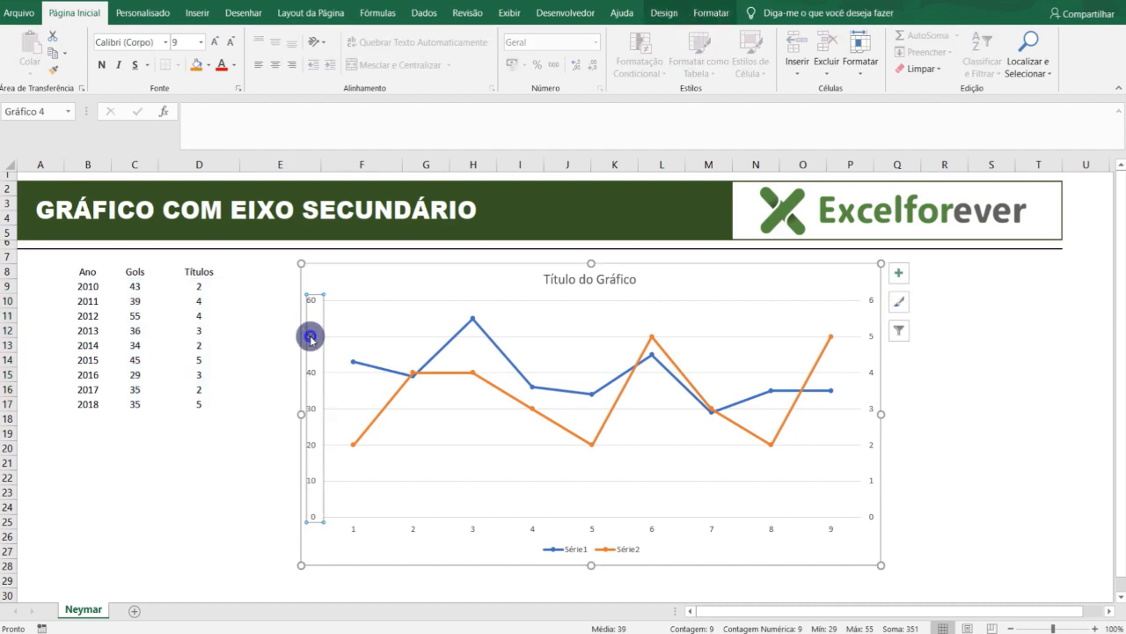
{"action": "double_click", "coordinate": [310, 337]}
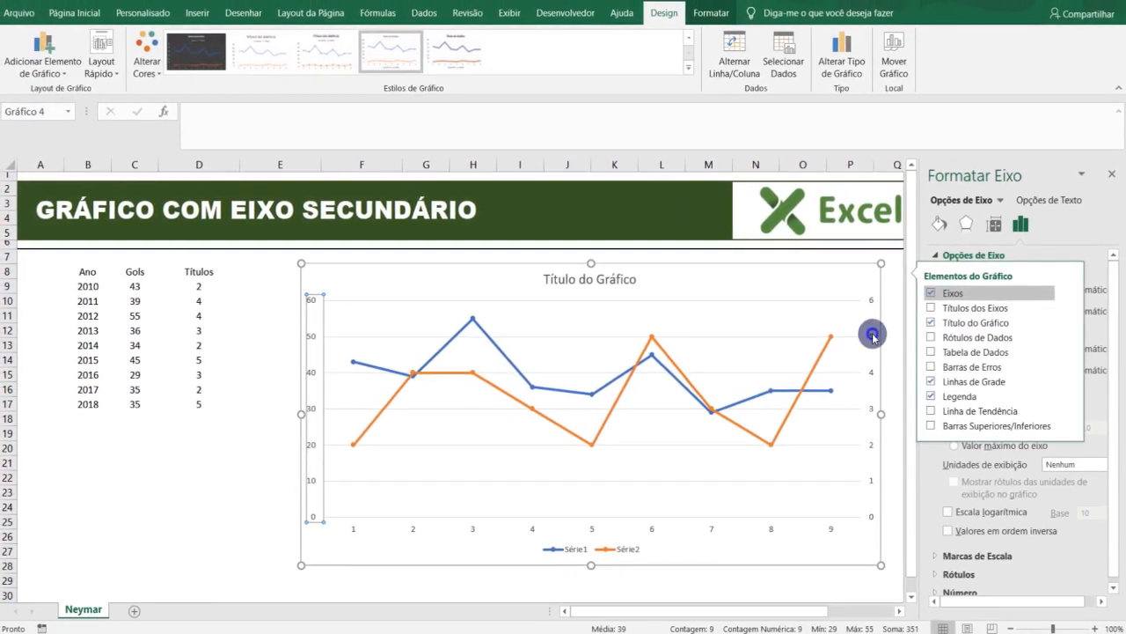
{"action": "left_click", "coordinate": [616, 394]}
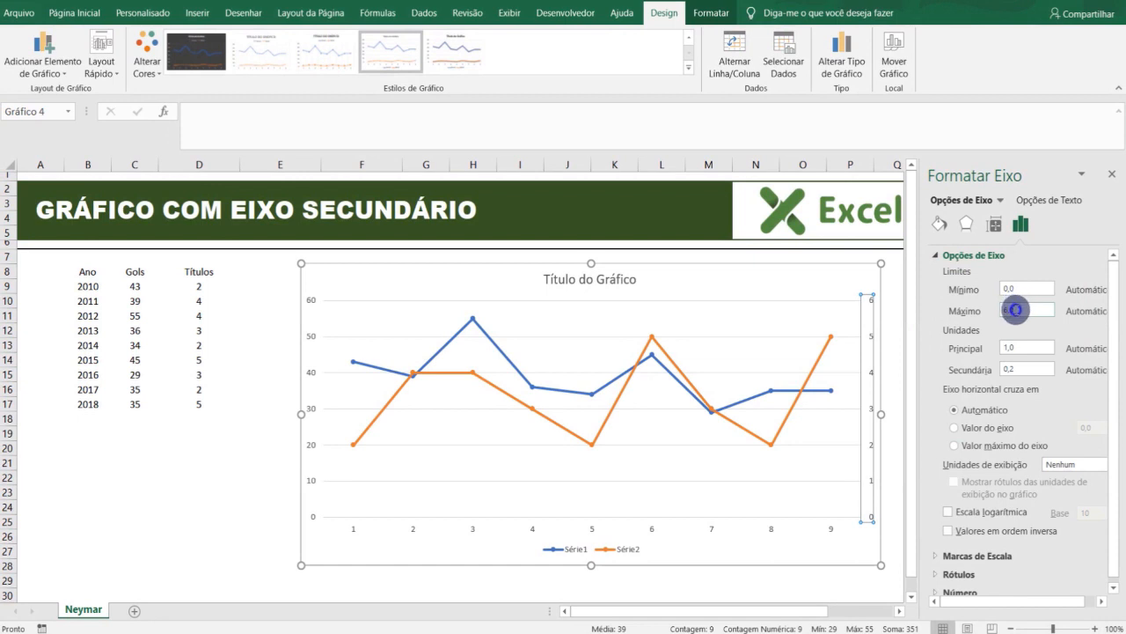
{"action": "left_click", "coordinate": [1017, 308]}
{"action": "left_click_drag", "start_coordinate": [1012, 310], "coordinate": [965, 312]}
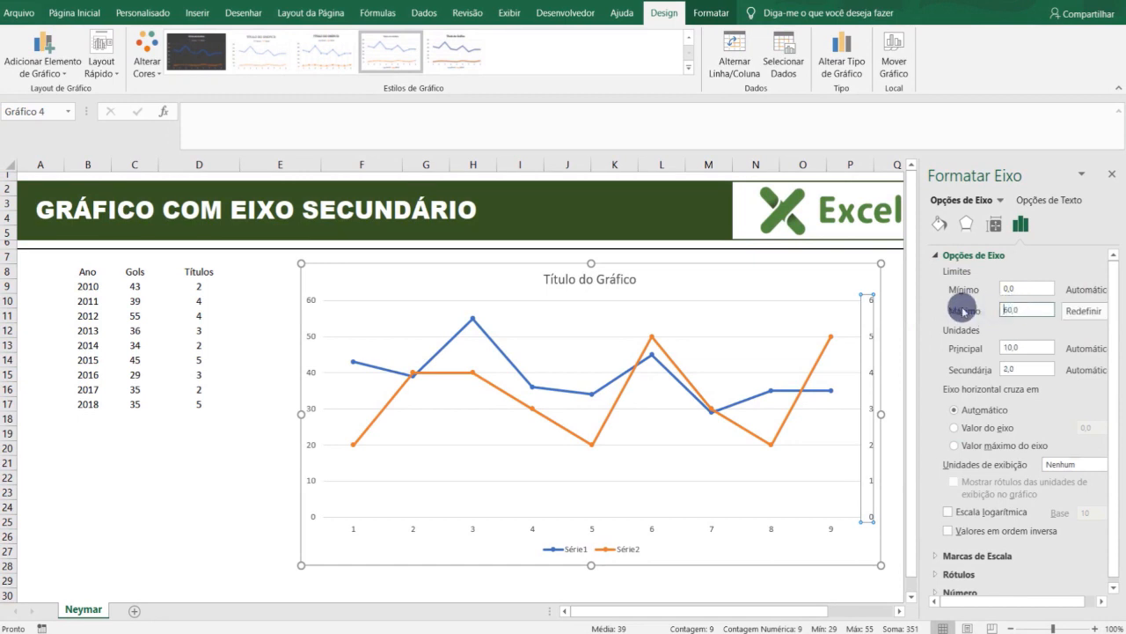
{"action": "key", "text": "Return"}
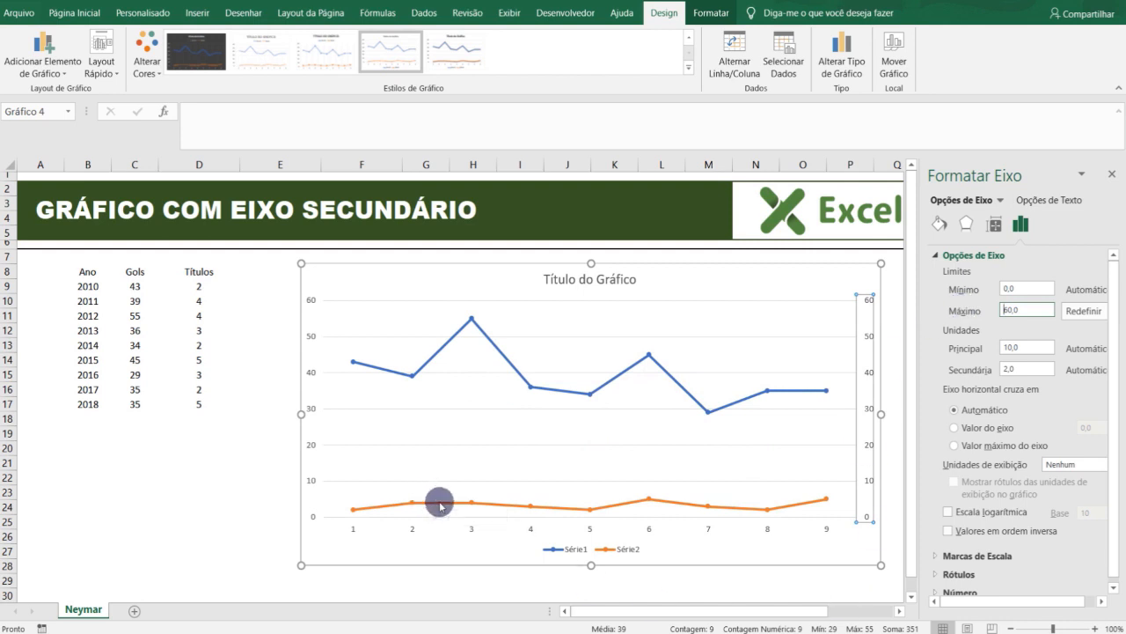
Step: Try the secondary vertical axis's maximum limit at 50, 40, 35 and 25 to compare the Títulos line's position
{"action": "mouse_move", "coordinate": [440, 505]}
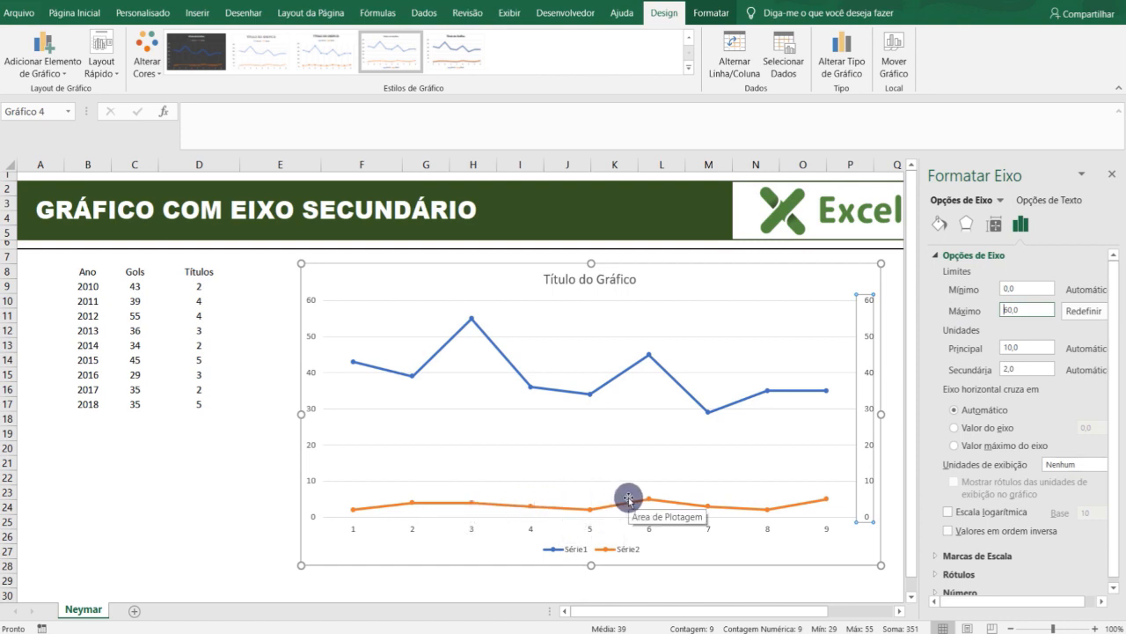
{"action": "mouse_move", "coordinate": [652, 505]}
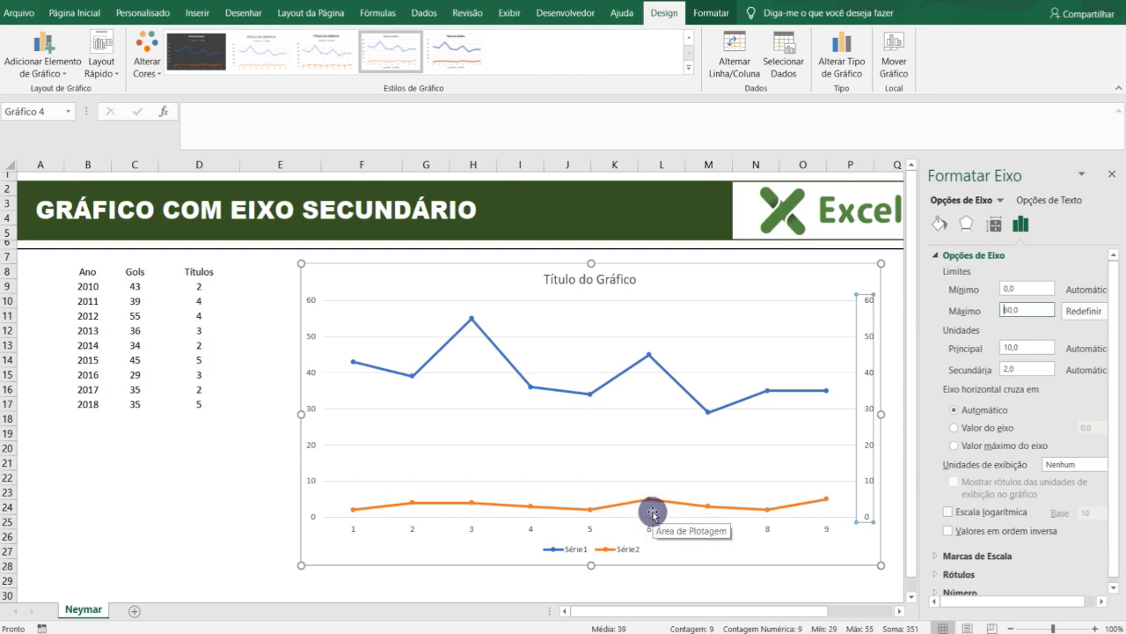
{"action": "left_click_drag", "start_coordinate": [1038, 310], "coordinate": [937, 299]}
{"action": "type", "text": "50"}
{"action": "key", "text": "Return"}
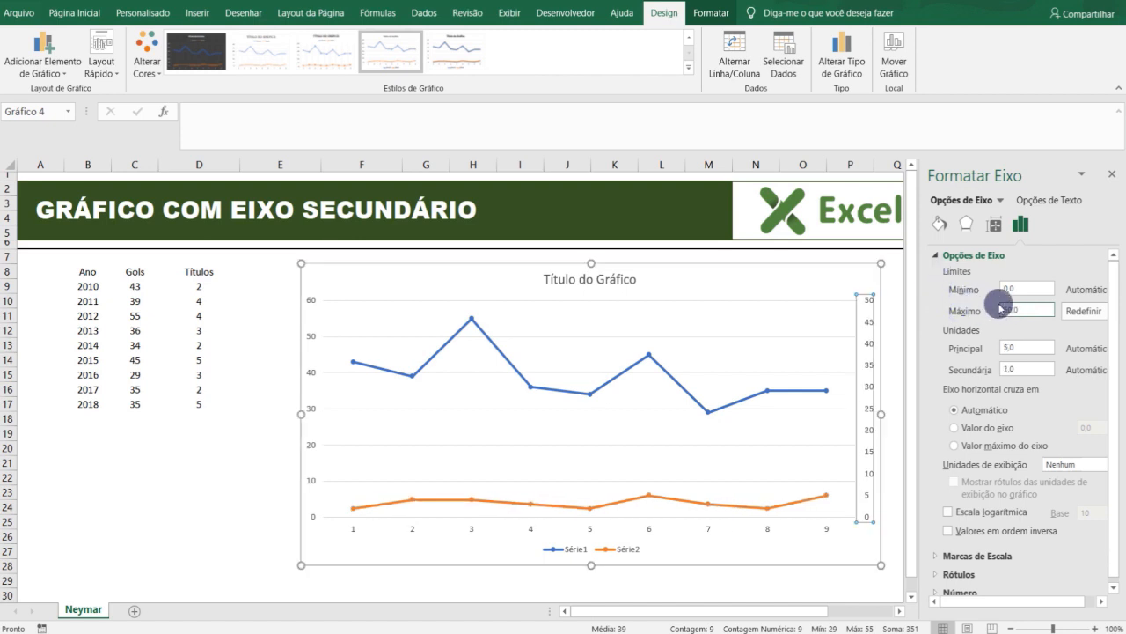
{"action": "left_click_drag", "start_coordinate": [1022, 308], "coordinate": [982, 311]}
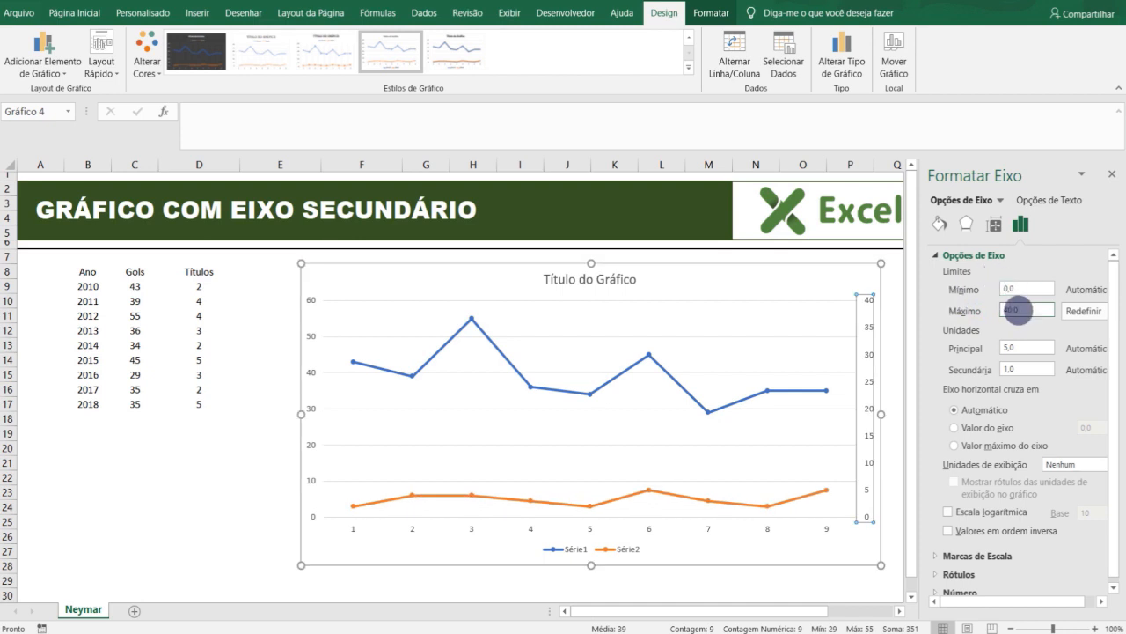
{"action": "left_click_drag", "start_coordinate": [1012, 311], "coordinate": [984, 310]}
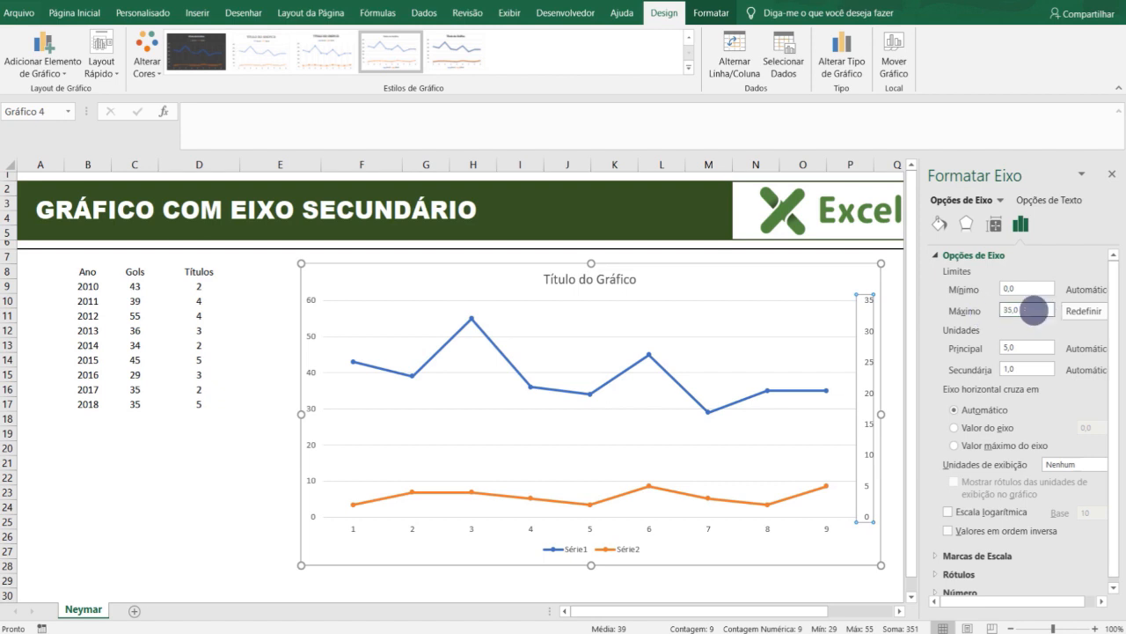
{"action": "left_click_drag", "start_coordinate": [1029, 313], "coordinate": [941, 306]}
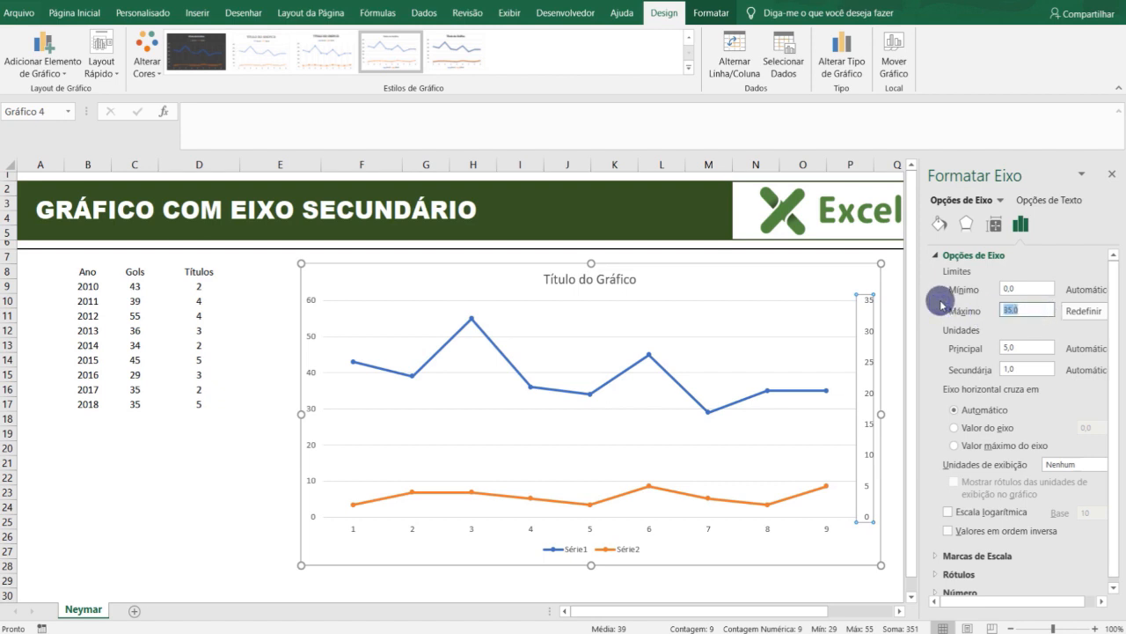
{"action": "key", "text": "Return"}
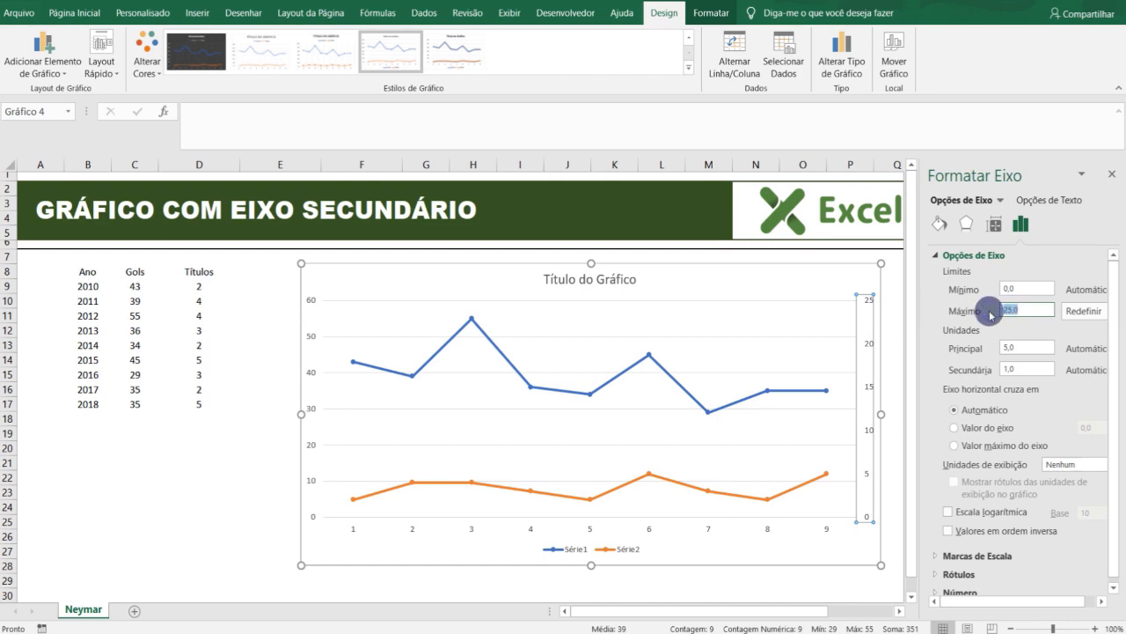
Step: Set the secondary vertical axis's maximum limit to 20 and close the axis formatting options
{"action": "key", "text": "Return"}
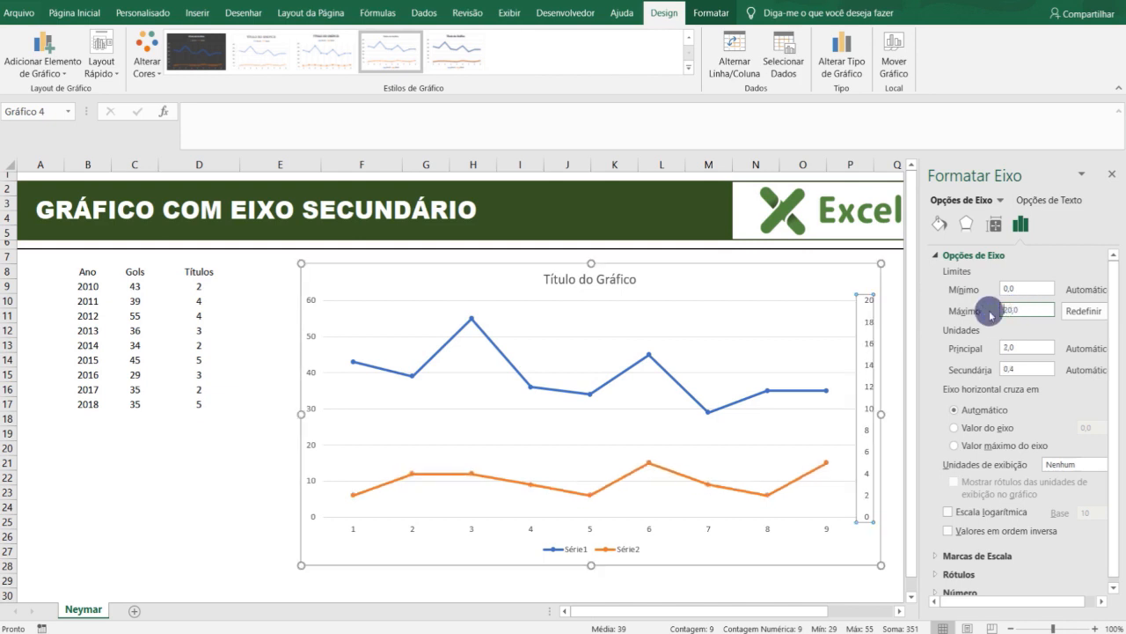
{"action": "left_click", "coordinate": [1113, 171]}
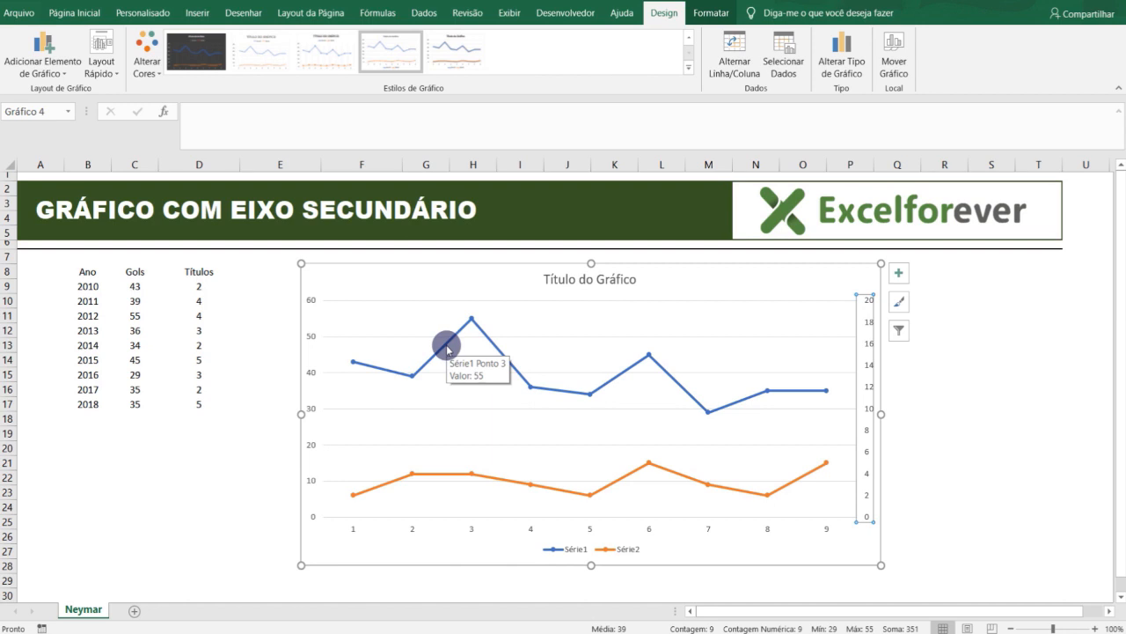
Step: Inspect the orange Títulos line and the chart's secondary and primary vertical axes
{"action": "left_click", "coordinate": [515, 483]}
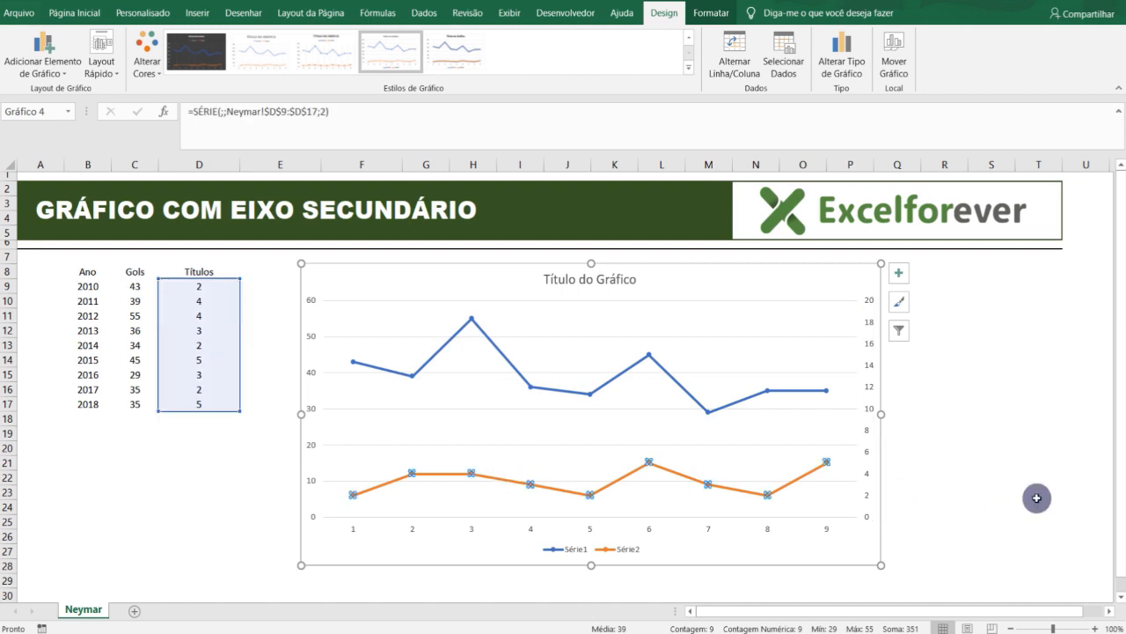
{"action": "left_click", "coordinate": [983, 479]}
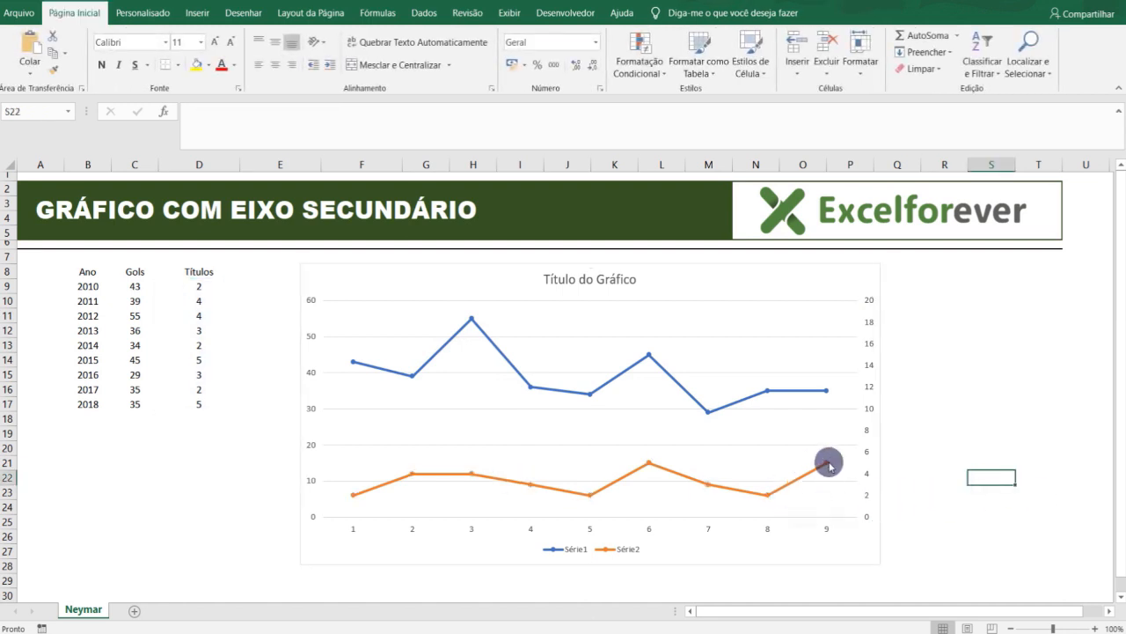
{"action": "left_click", "coordinate": [870, 384]}
{"action": "left_click", "coordinate": [309, 364]}
{"action": "key", "text": "Escape"}
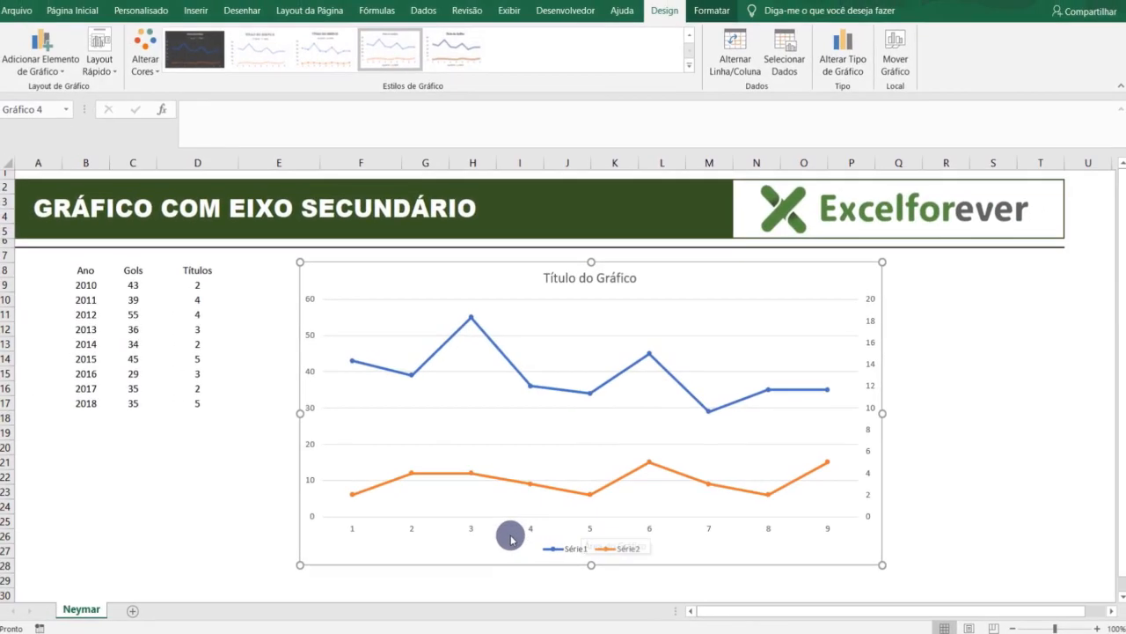
Step: Set the chart's horizontal axis labels to the years in B9:B17 through the data source settings
{"action": "left_click", "coordinate": [506, 523]}
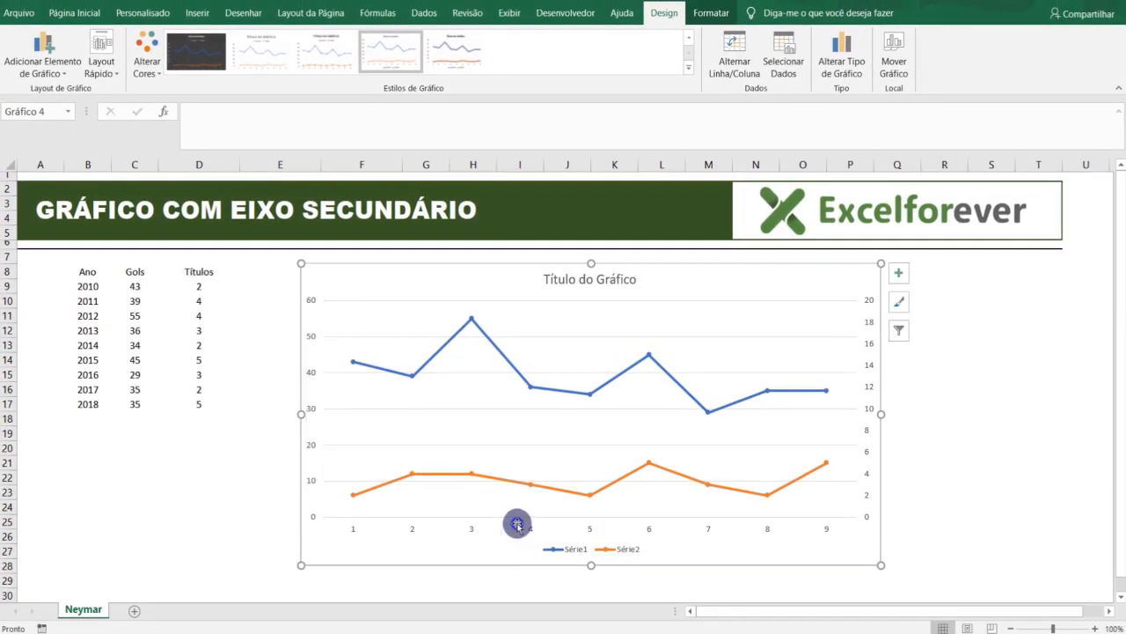
{"action": "left_click", "coordinate": [530, 528]}
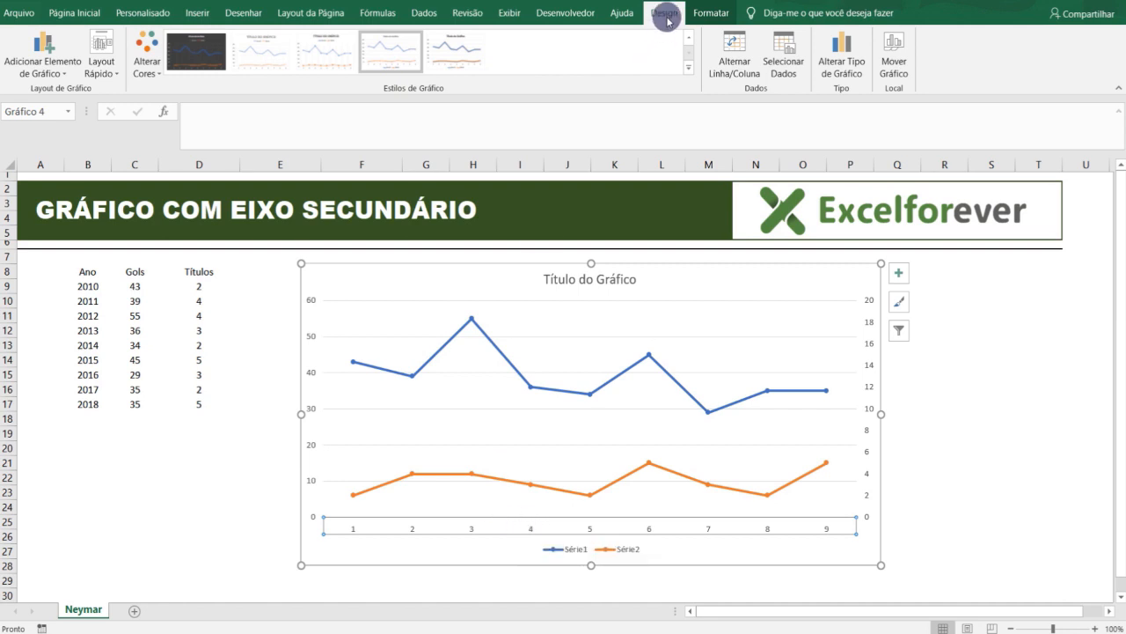
{"action": "left_click", "coordinate": [782, 64]}
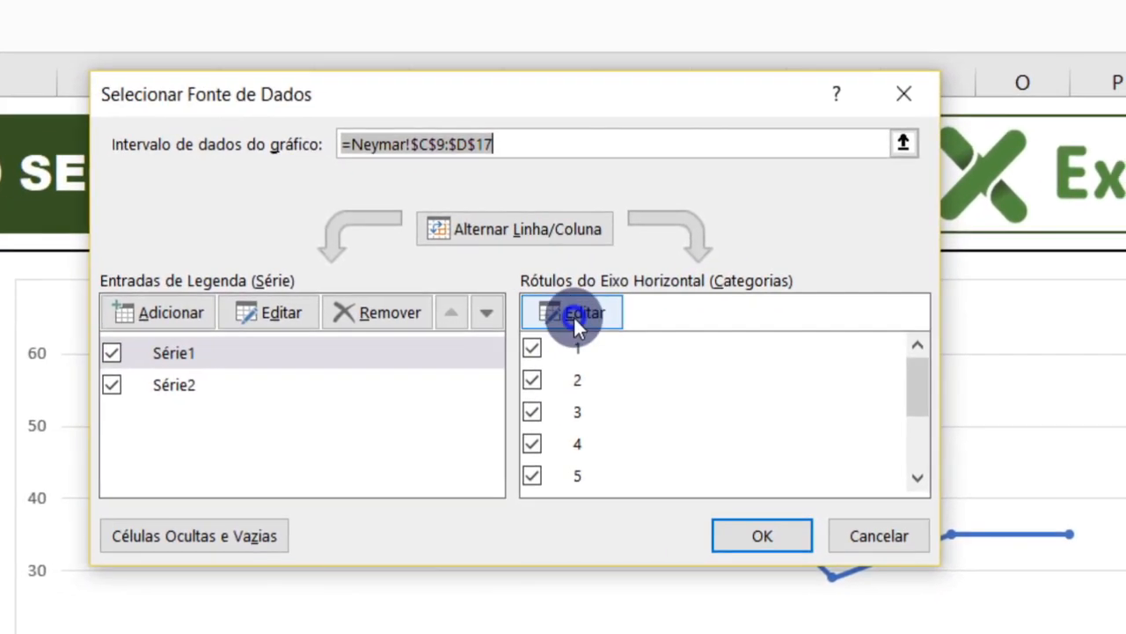
{"action": "left_click", "coordinate": [493, 333]}
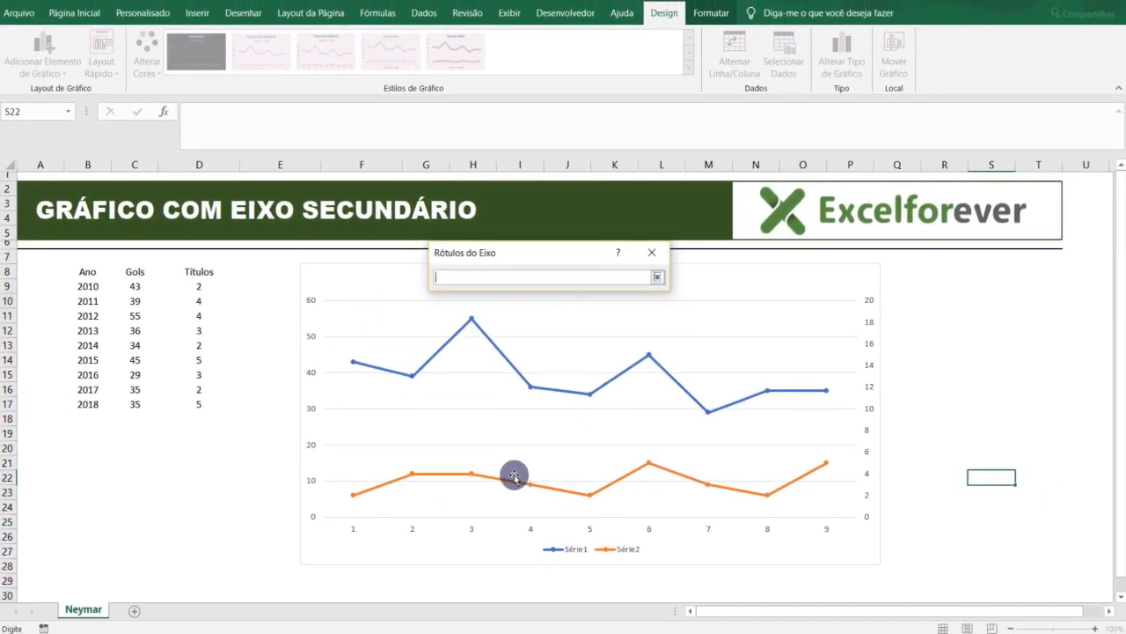
{"action": "left_click_drag", "start_coordinate": [65, 279], "coordinate": [91, 398]}
{"action": "key", "text": "Return"}
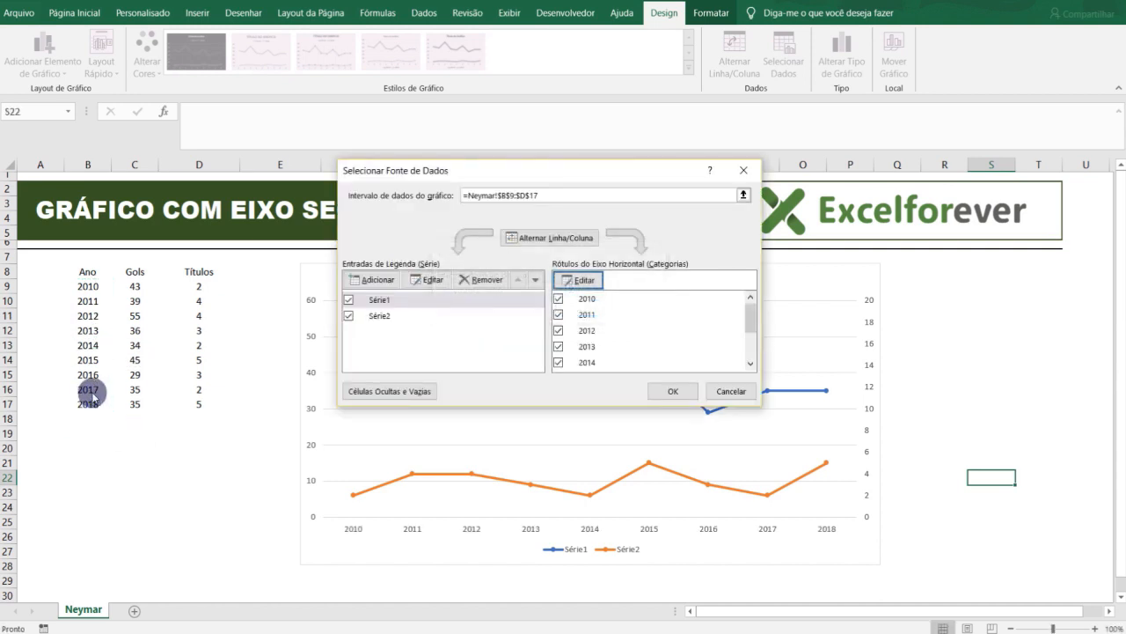
{"action": "left_click", "coordinate": [665, 392]}
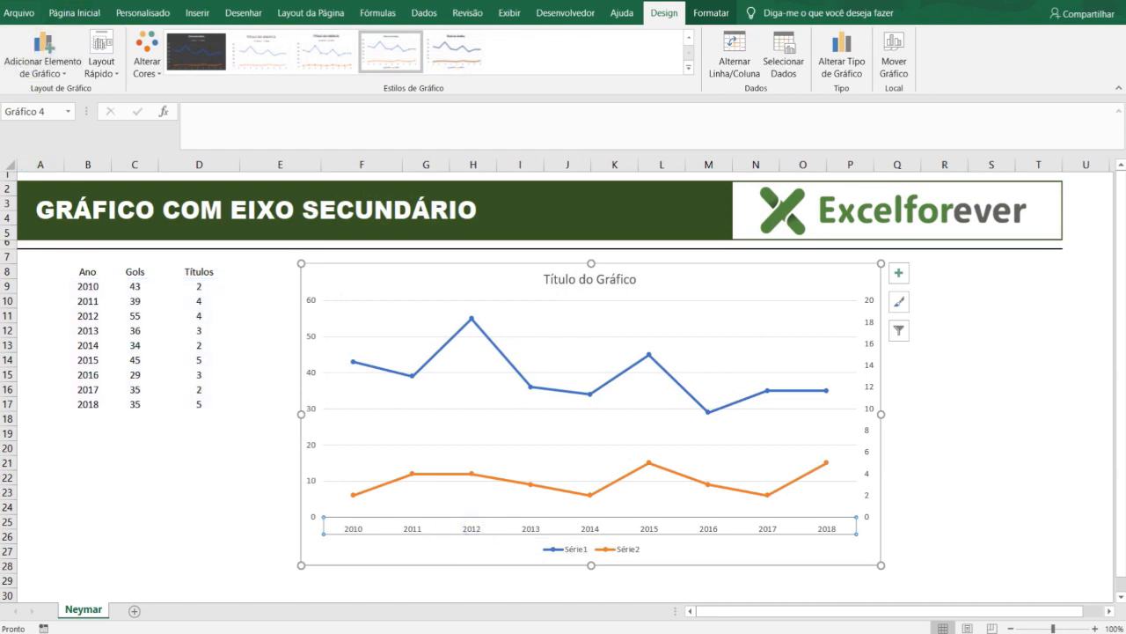
Step: Format the year labels on the horizontal axis as bold at font size 11
{"action": "left_click", "coordinate": [74, 12]}
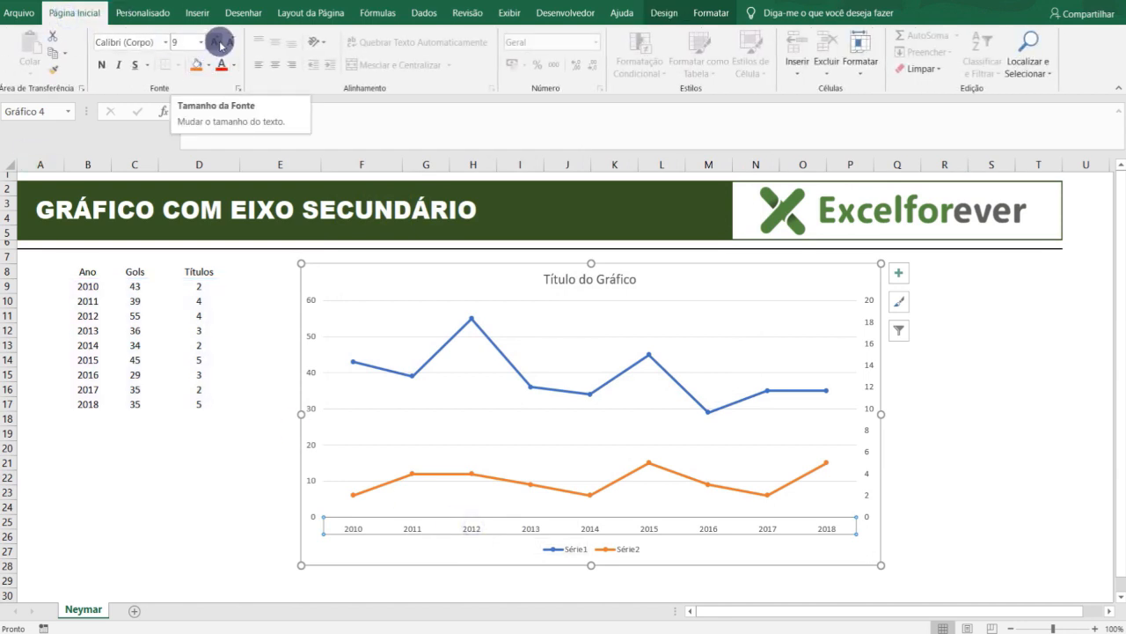
{"action": "left_click", "coordinate": [217, 42]}
{"action": "left_click", "coordinate": [217, 42]}
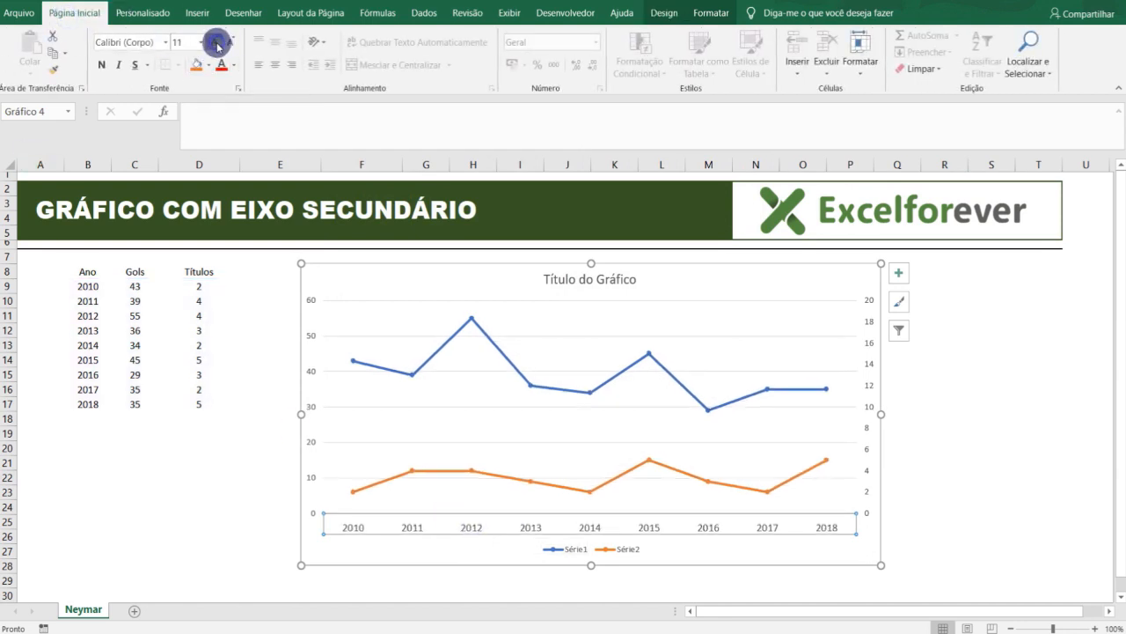
{"action": "left_click", "coordinate": [102, 64]}
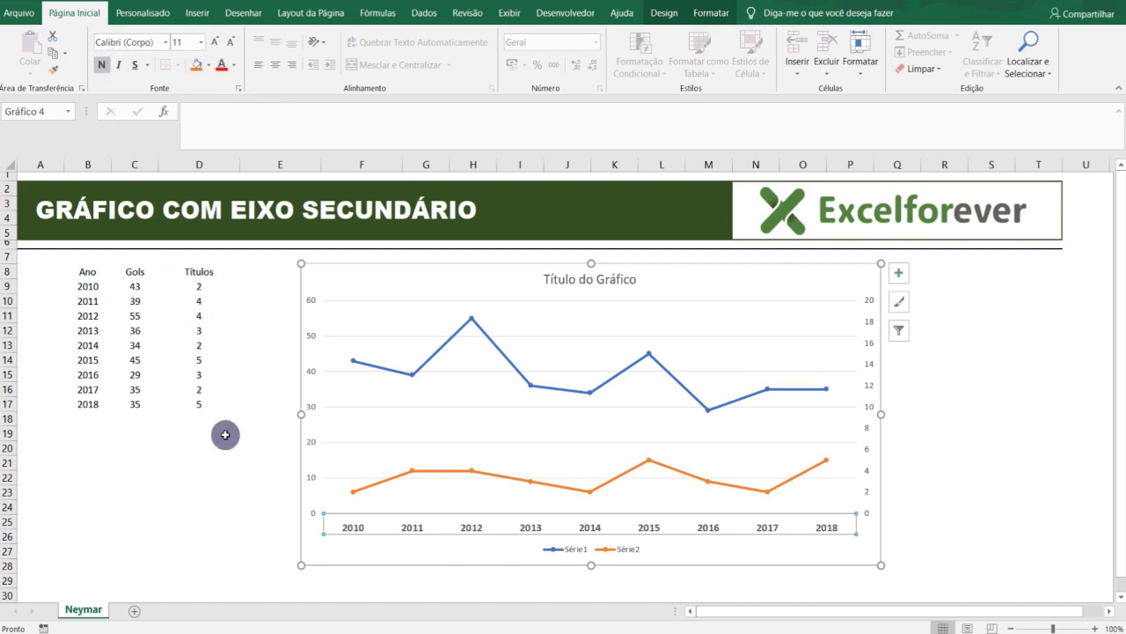
{"action": "left_click", "coordinate": [214, 494]}
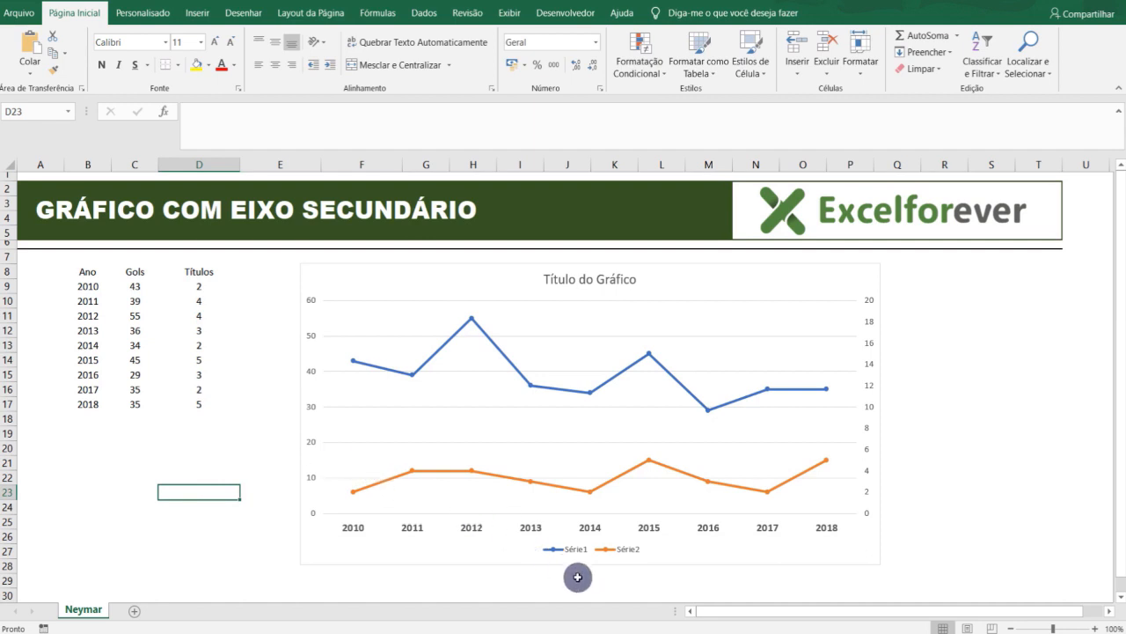
Step: Rename the chart's first series, Série1, as Gols in the data source settings
{"action": "left_click", "coordinate": [573, 546]}
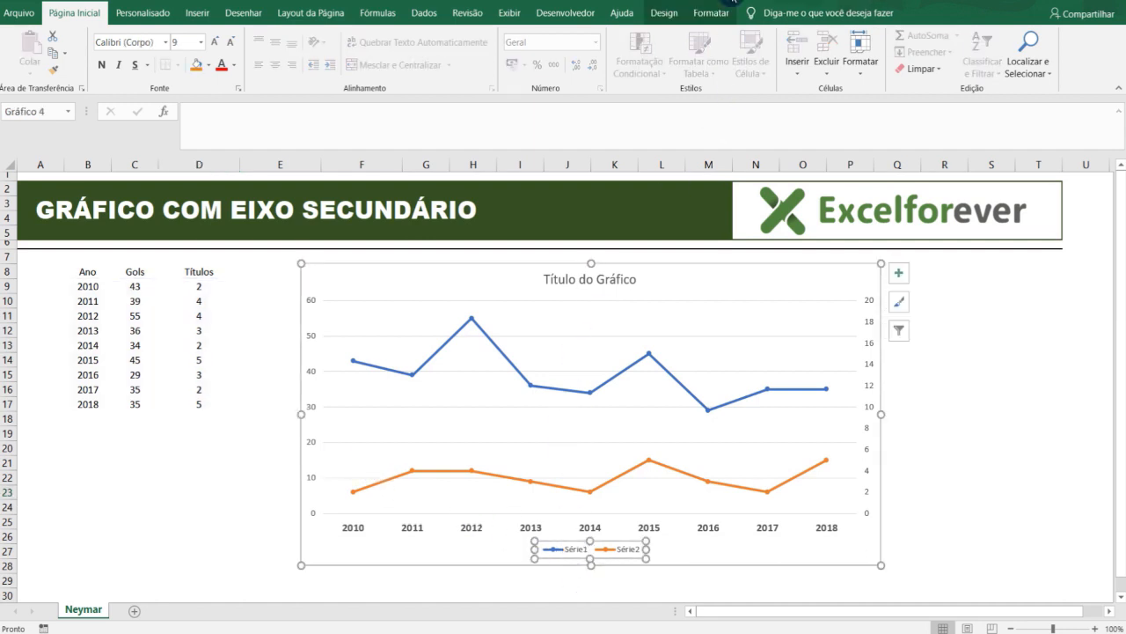
{"action": "left_click", "coordinate": [665, 13]}
{"action": "left_click", "coordinate": [784, 63]}
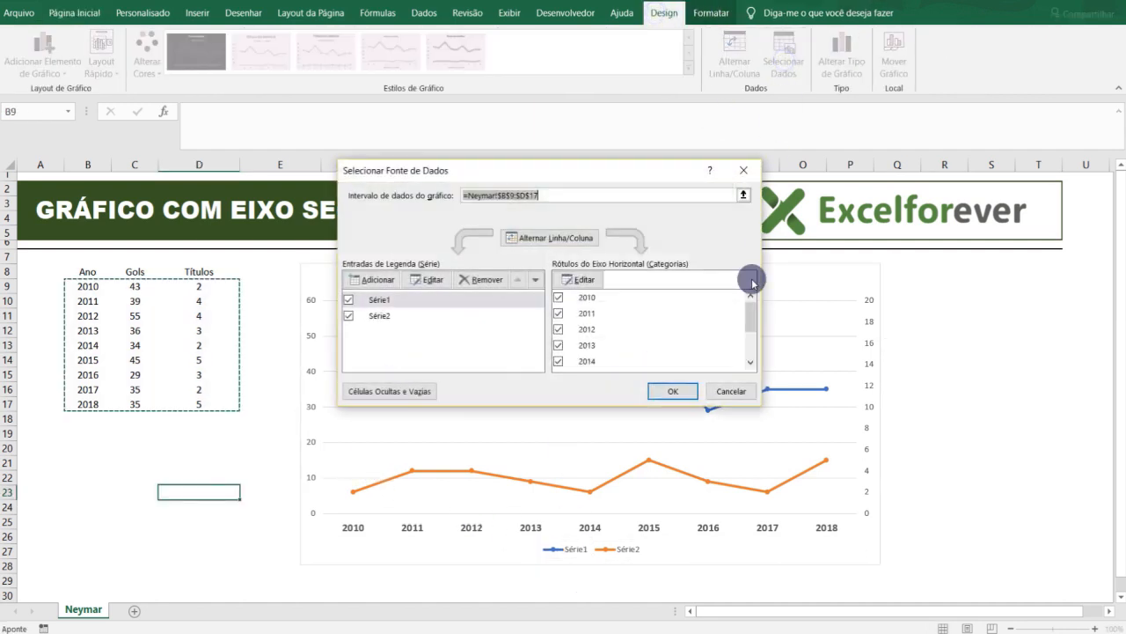
{"action": "left_click", "coordinate": [382, 301]}
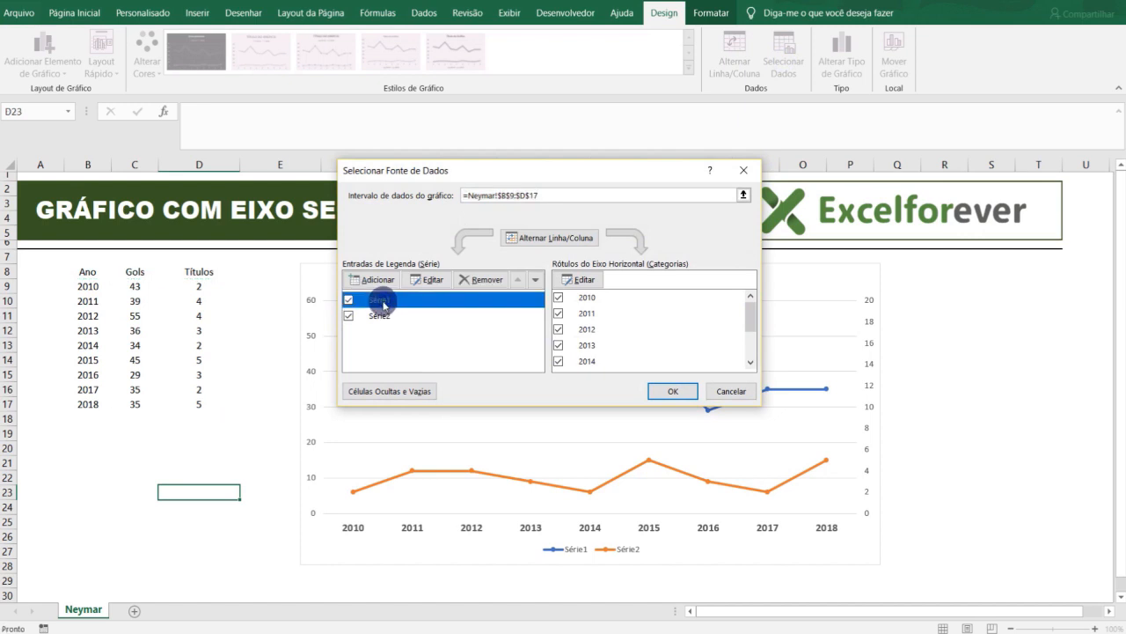
{"action": "left_click", "coordinate": [424, 281]}
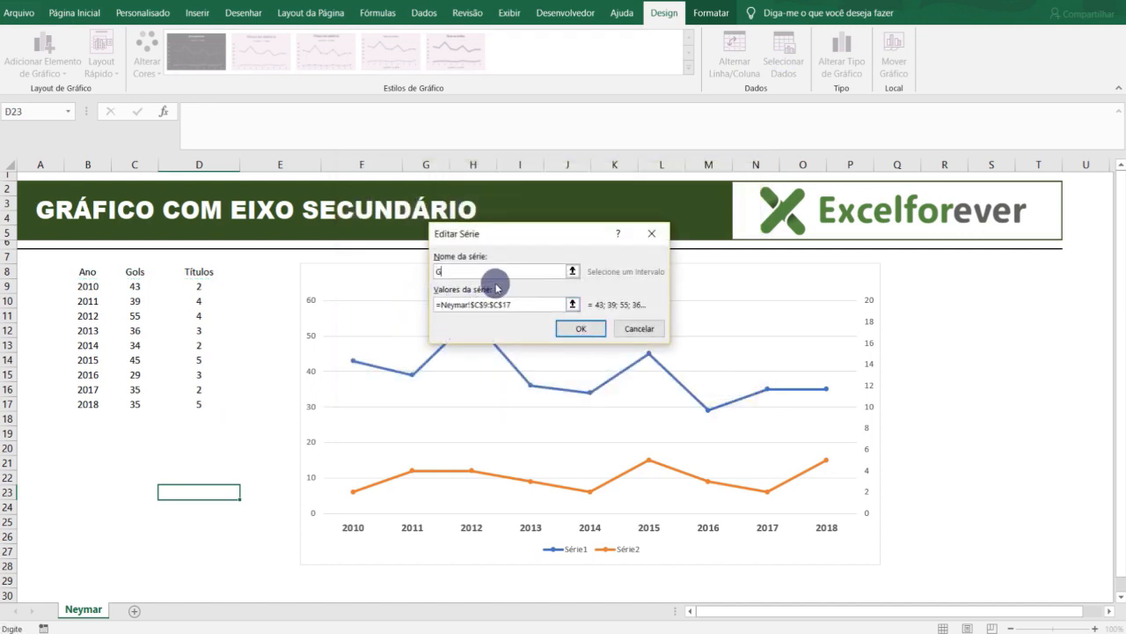
{"action": "left_click", "coordinate": [581, 328]}
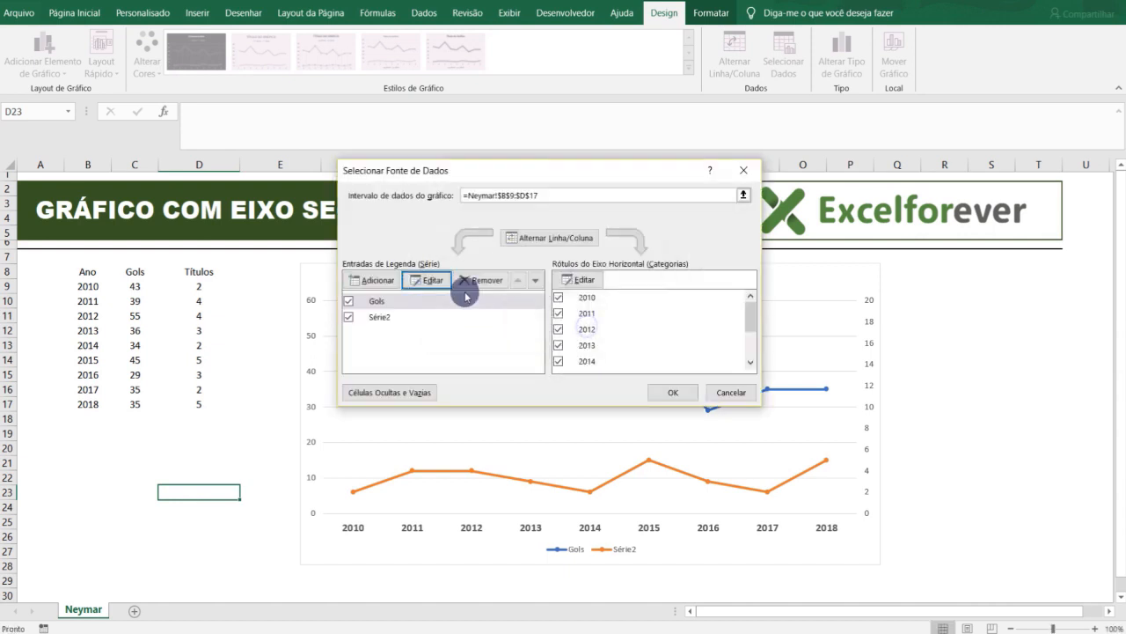
Step: Rename the second series, Série2, as Títulos and apply the data source changes
{"action": "left_click", "coordinate": [383, 315]}
{"action": "left_click", "coordinate": [427, 281]}
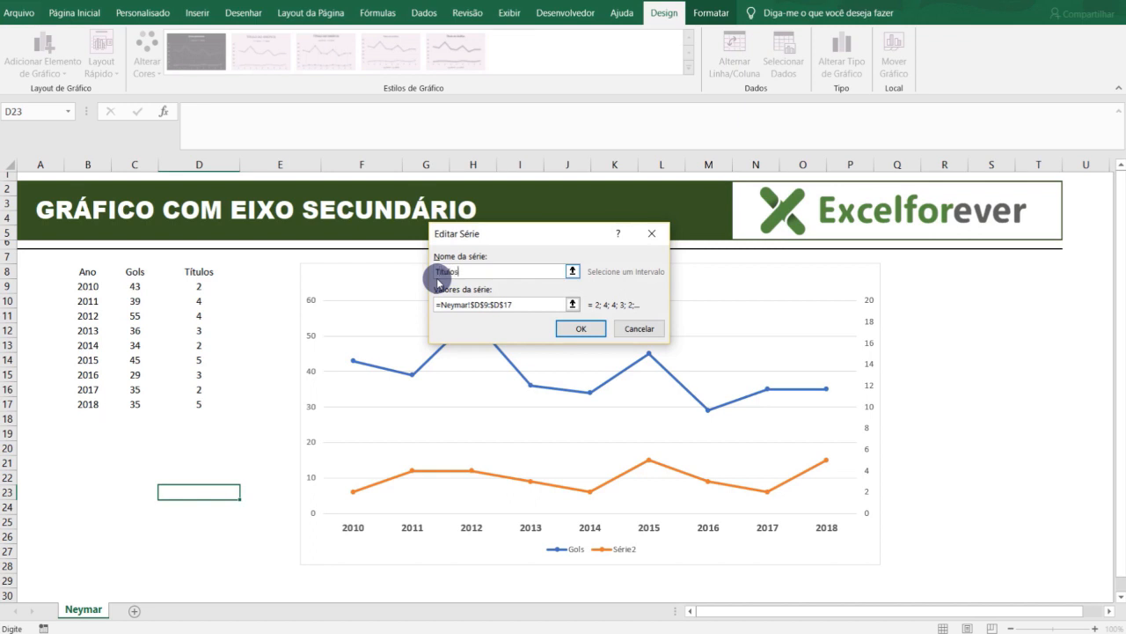
{"action": "left_click", "coordinate": [580, 328]}
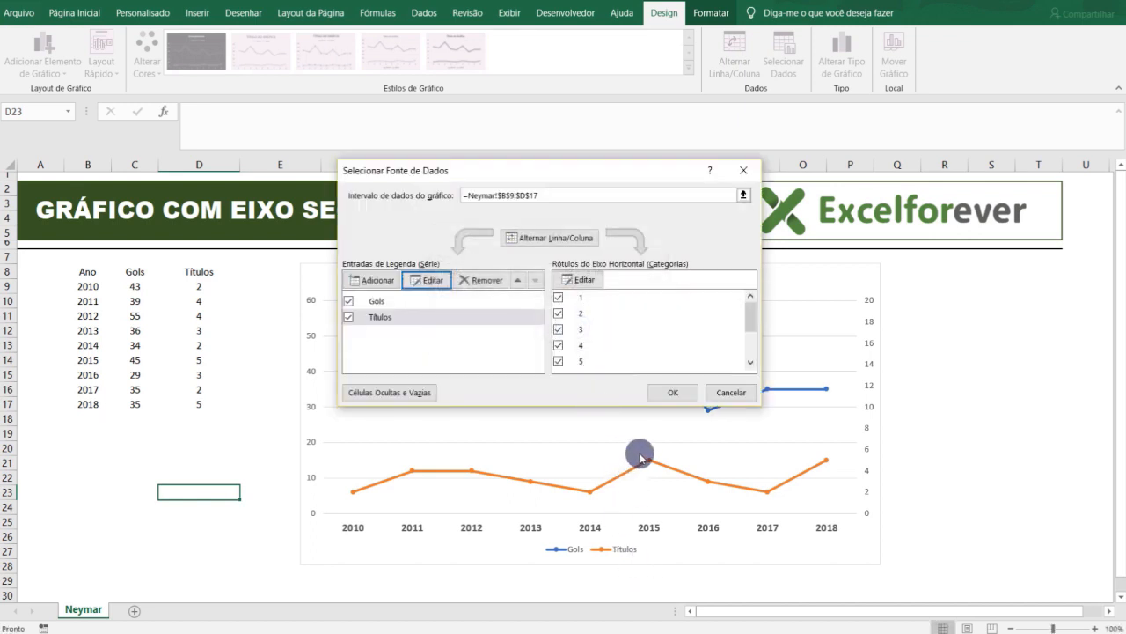
{"action": "left_click", "coordinate": [672, 393]}
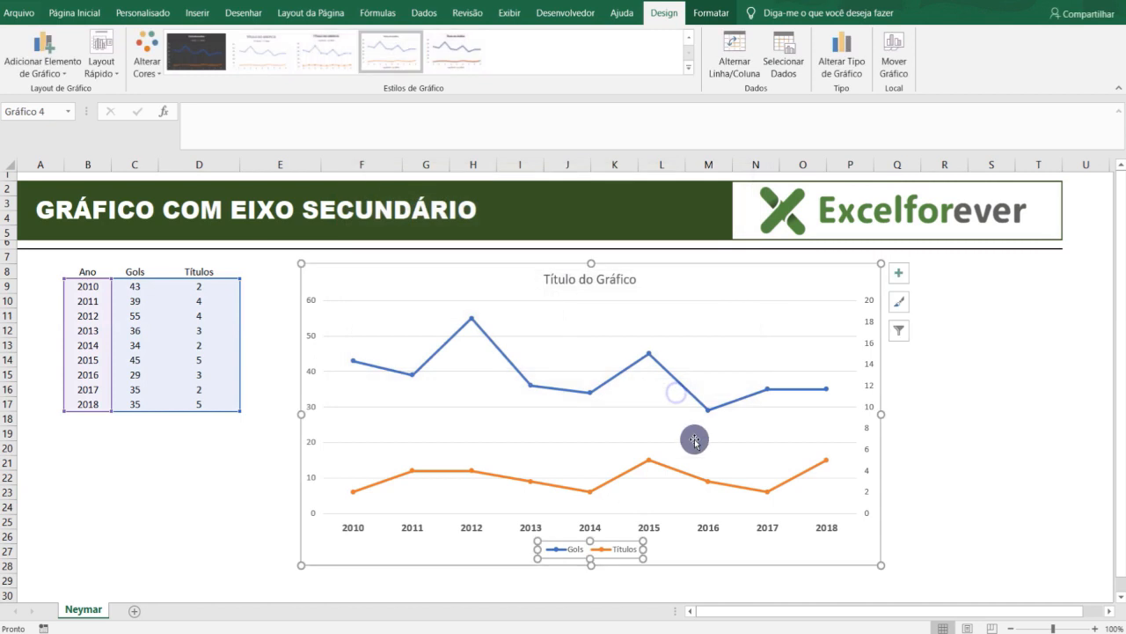
Step: Delete the horizontal gridlines from the chart's plot area
{"action": "left_click", "coordinate": [799, 301]}
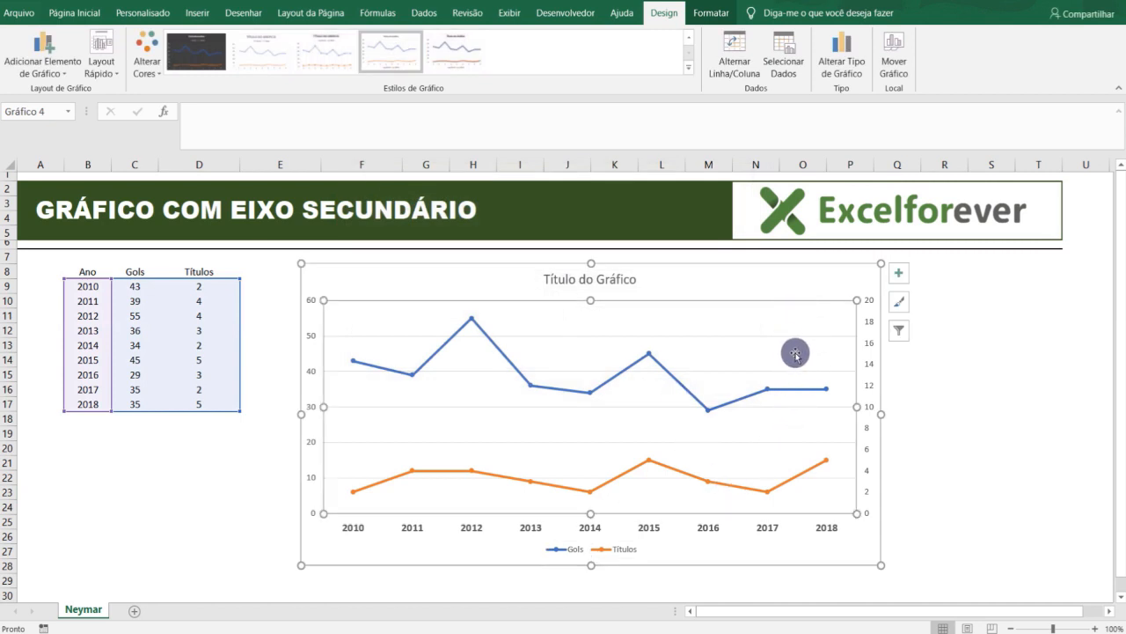
{"action": "left_click", "coordinate": [785, 335]}
{"action": "key", "text": "Delete"}
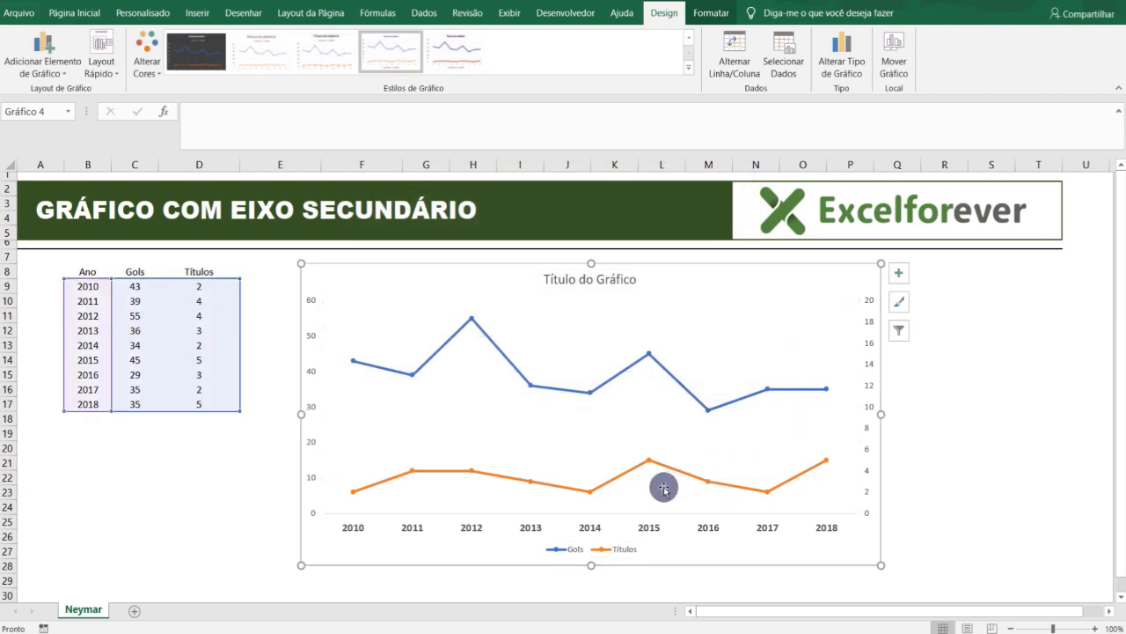
Step: Shrink the chart's plot area slightly to leave more space between the year labels and the legend
{"action": "left_click", "coordinate": [641, 521]}
{"action": "left_click", "coordinate": [827, 476]}
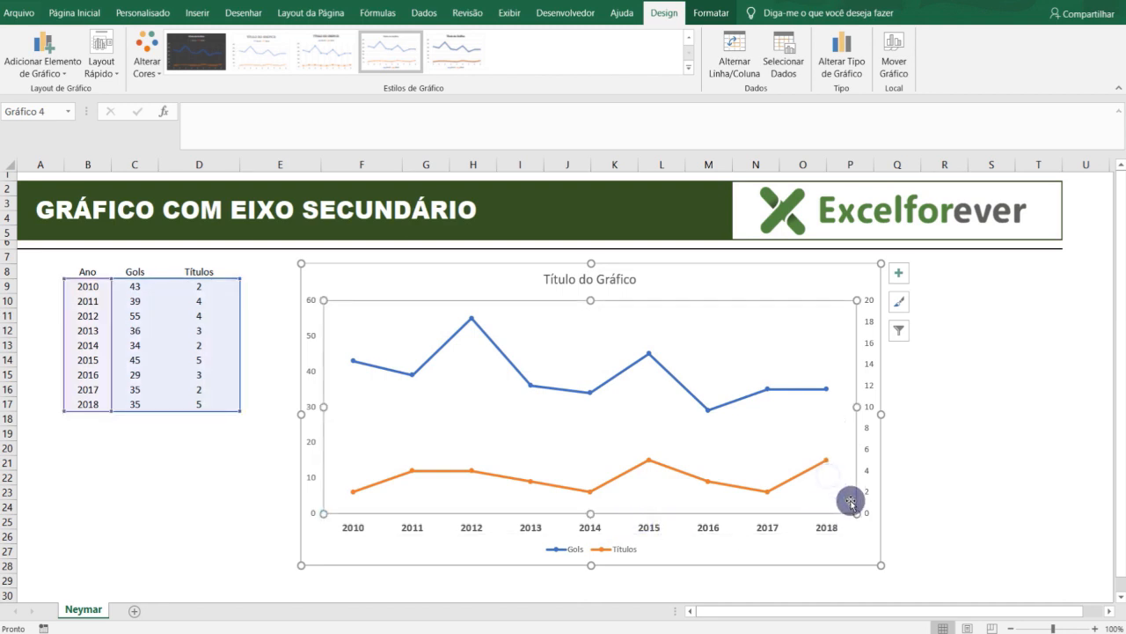
{"action": "left_click_drag", "start_coordinate": [856, 513], "coordinate": [833, 467]}
Step: Enlarge the chart legend's text to font size 18
{"action": "left_click", "coordinate": [605, 547]}
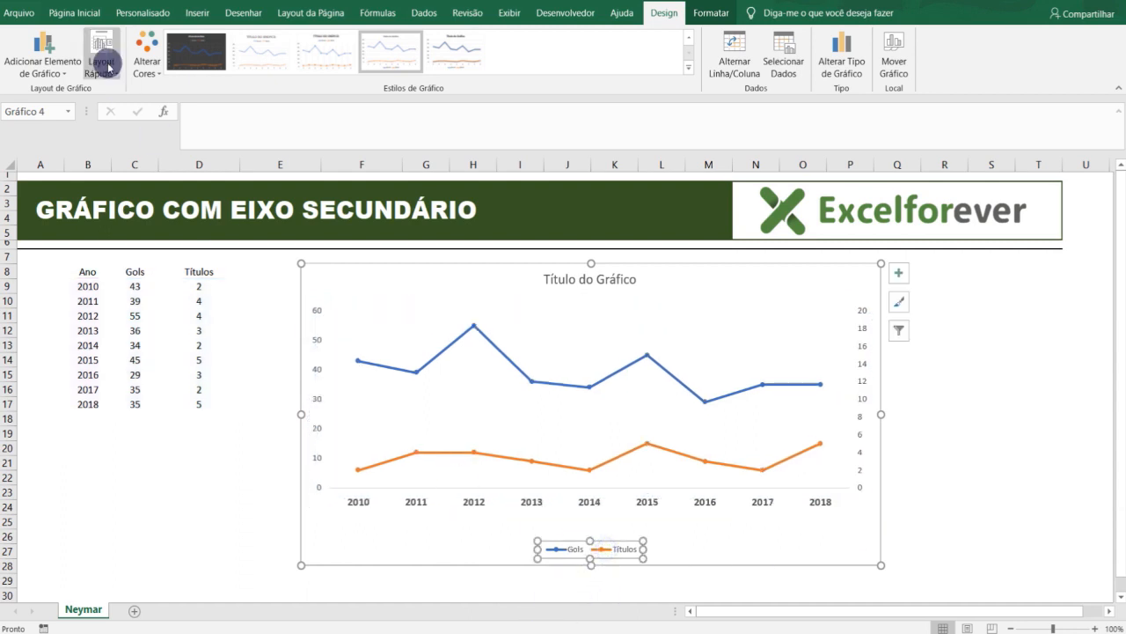
{"action": "left_click", "coordinate": [56, 14]}
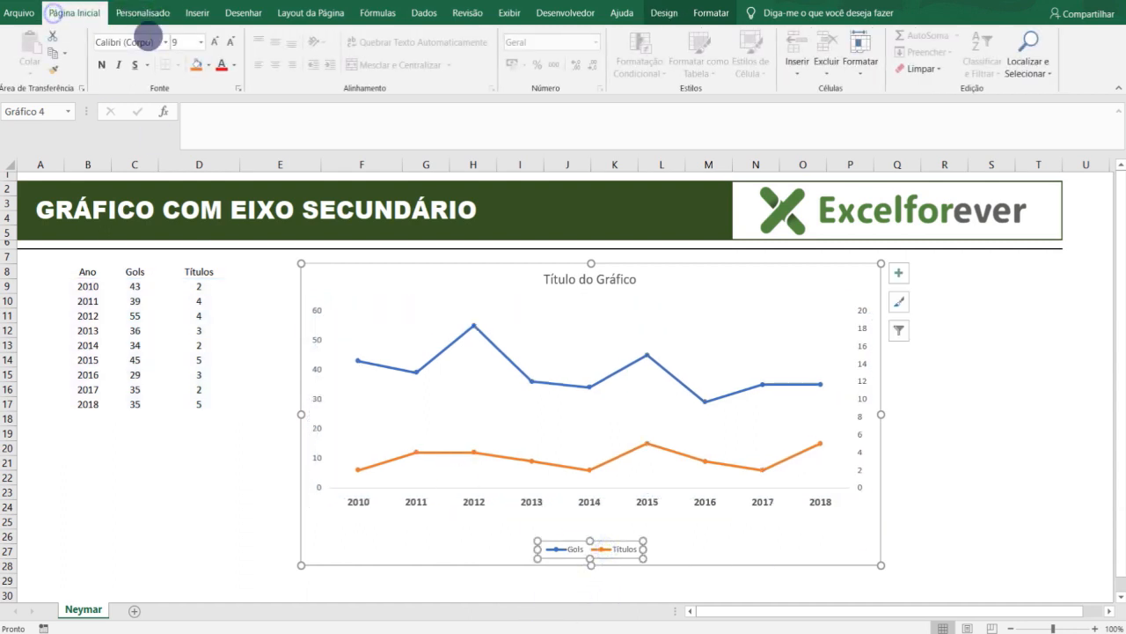
{"action": "left_click", "coordinate": [216, 43]}
{"action": "left_click", "coordinate": [216, 42]}
{"action": "left_click", "coordinate": [216, 42]}
{"action": "left_click", "coordinate": [217, 42]}
{"action": "left_click", "coordinate": [216, 42]}
{"action": "left_click", "coordinate": [216, 42]}
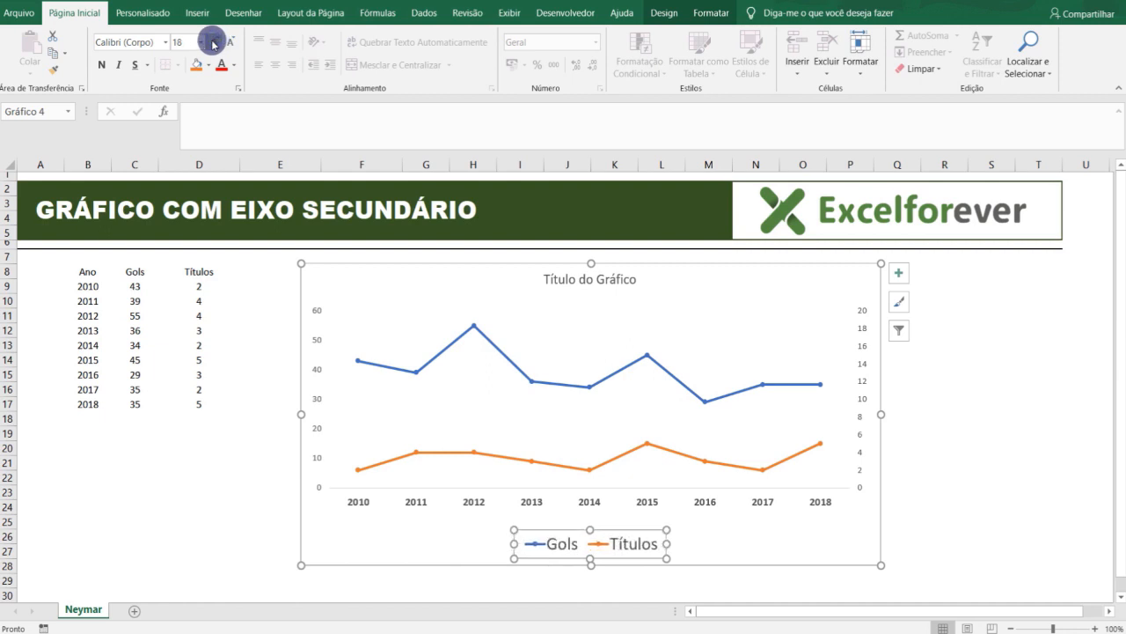
{"action": "left_click", "coordinate": [993, 402]}
Step: Replace the chart title with Números do Neymar
{"action": "left_click", "coordinate": [587, 279]}
{"action": "left_click_drag", "start_coordinate": [536, 278], "coordinate": [640, 279]}
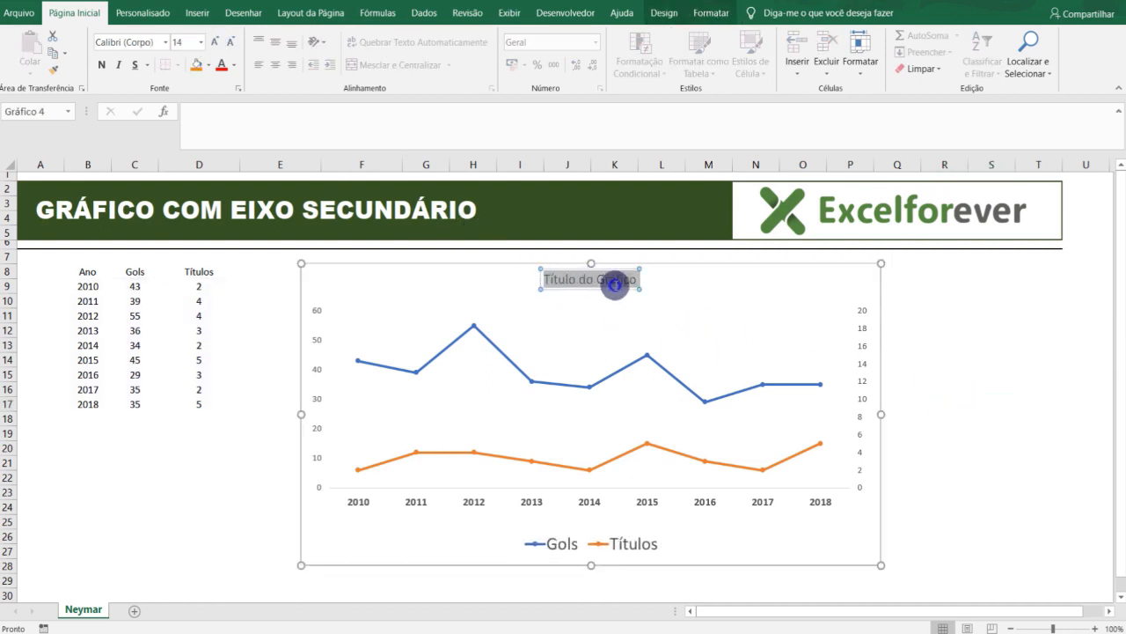
{"action": "type", "text": "Números d"}
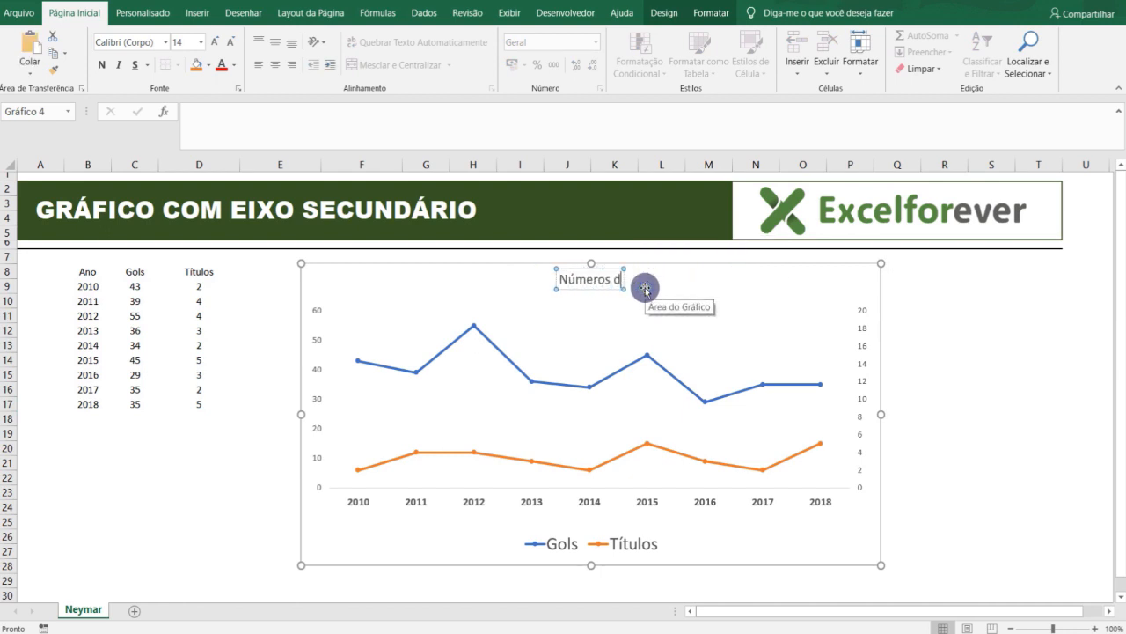
{"action": "type", "text": "o Neymar"}
{"action": "left_click", "coordinate": [959, 325]}
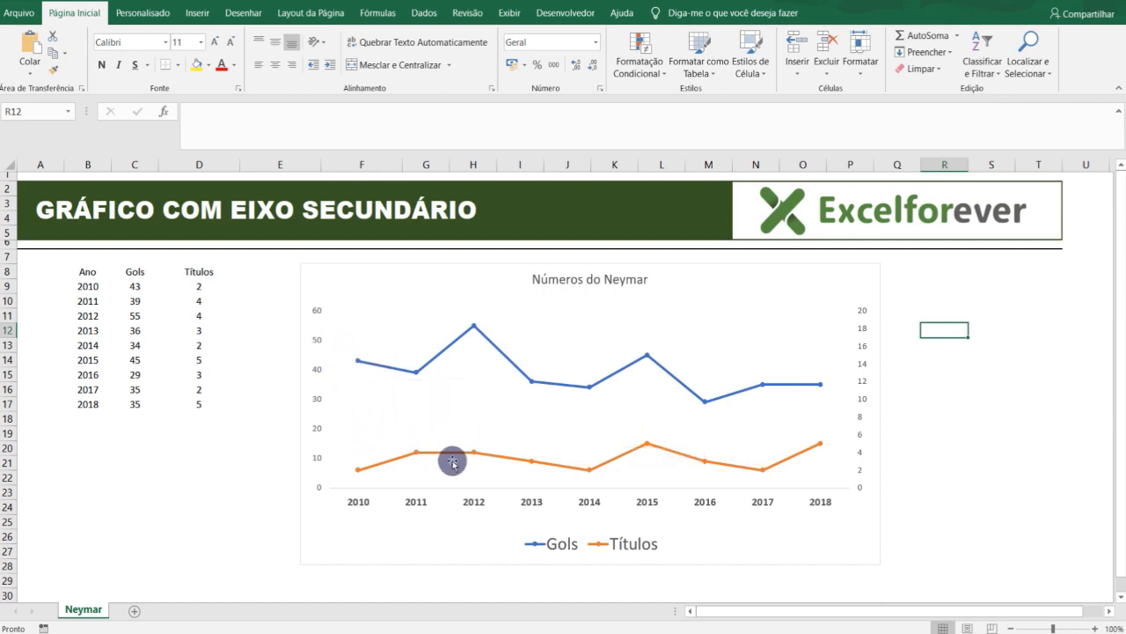
Step: Add data labels to the Títulos line and set their font size to 12
{"action": "right_click", "coordinate": [497, 460]}
{"action": "left_click", "coordinate": [549, 564]}
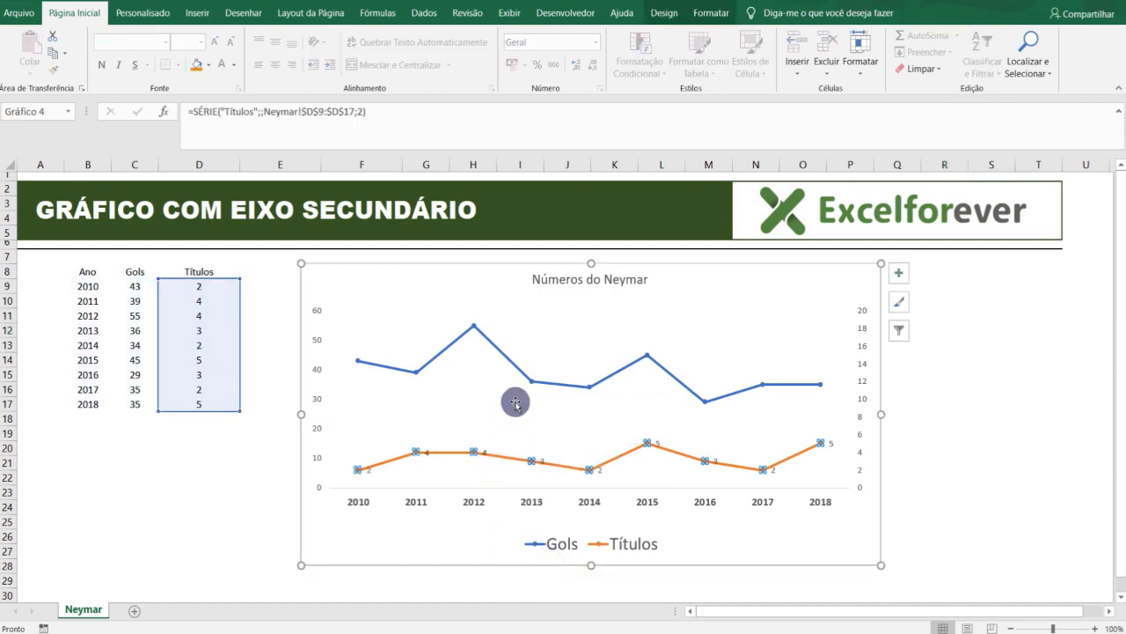
{"action": "left_click", "coordinate": [546, 461]}
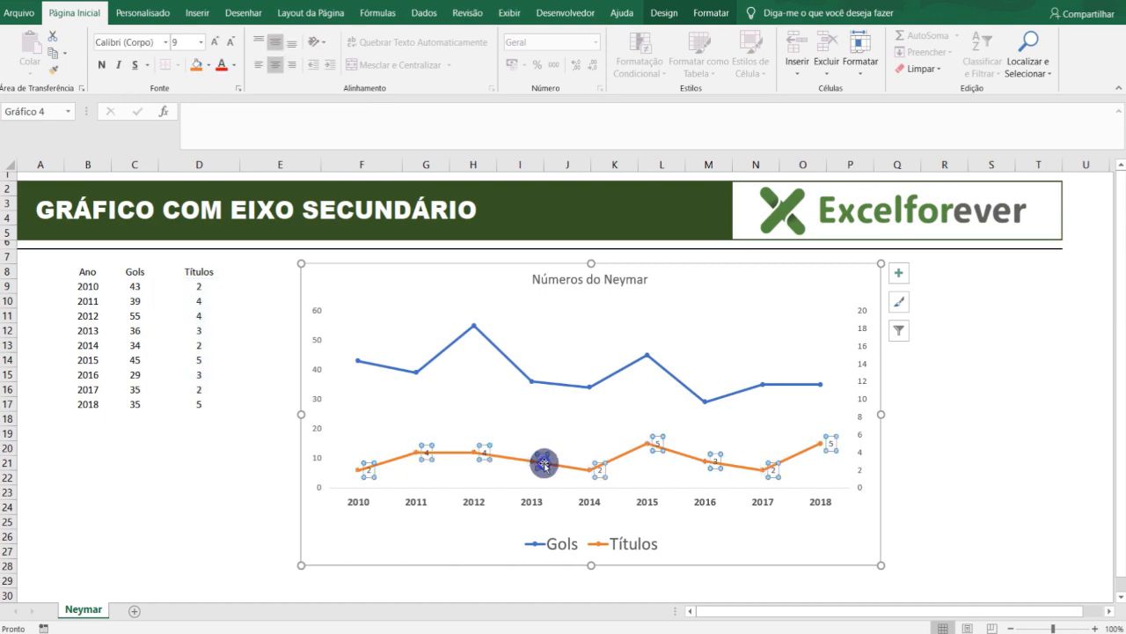
{"action": "left_click", "coordinate": [213, 40]}
{"action": "left_click", "coordinate": [213, 40]}
{"action": "left_click", "coordinate": [213, 40]}
{"action": "left_click", "coordinate": [213, 41]}
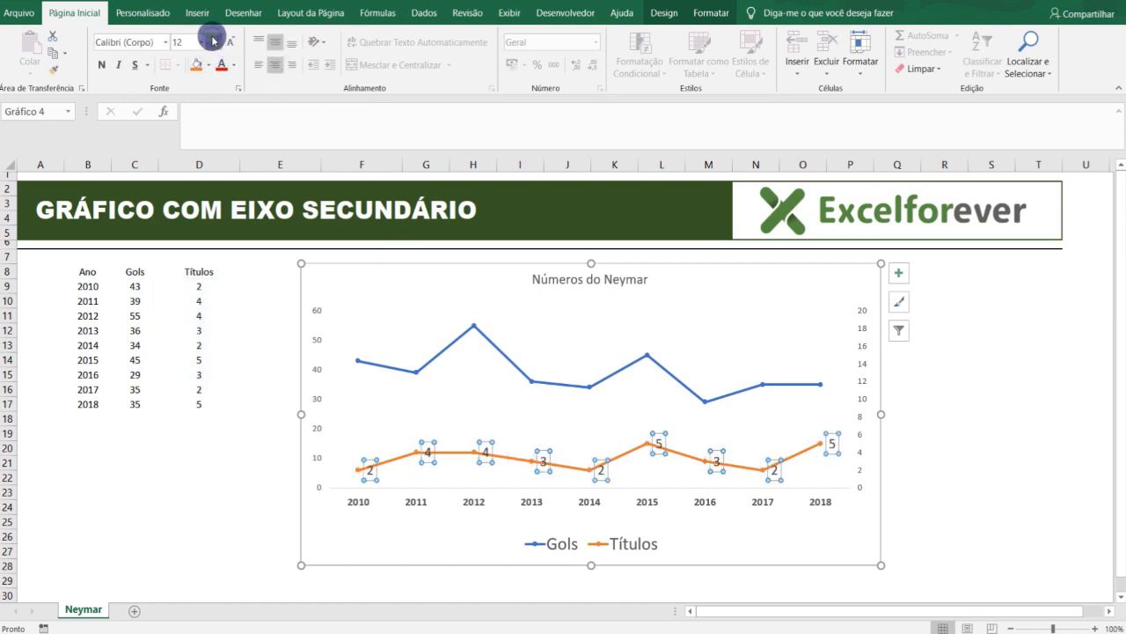
Step: Add data labels to the Gols line and enlarge their text to match the Títulos labels
{"action": "left_click", "coordinate": [486, 341]}
{"action": "right_click", "coordinate": [480, 341]}
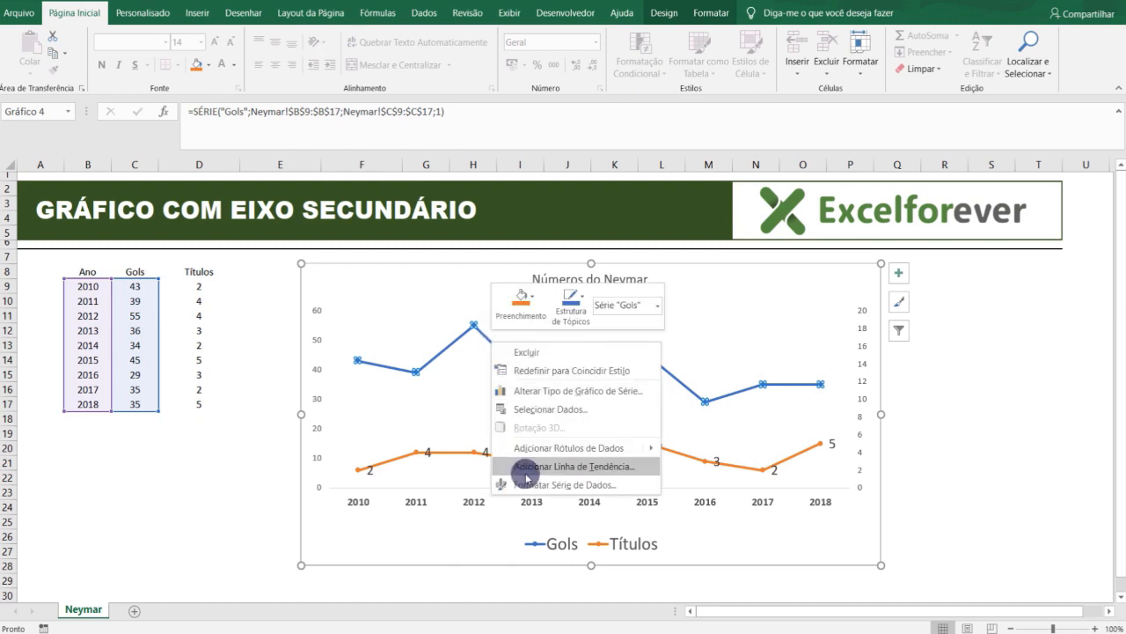
{"action": "left_click", "coordinate": [528, 448]}
{"action": "left_click", "coordinate": [485, 322]}
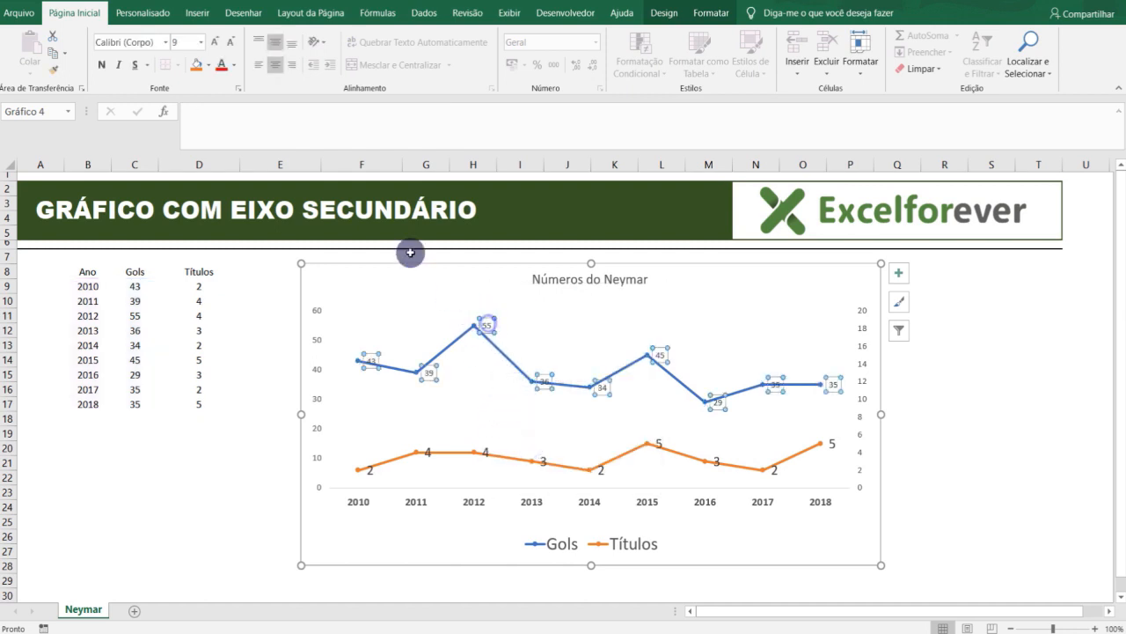
{"action": "left_click", "coordinate": [217, 42]}
{"action": "left_click", "coordinate": [217, 42]}
{"action": "left_click", "coordinate": [217, 42]}
{"action": "left_click", "coordinate": [217, 42]}
{"action": "left_click", "coordinate": [973, 401]}
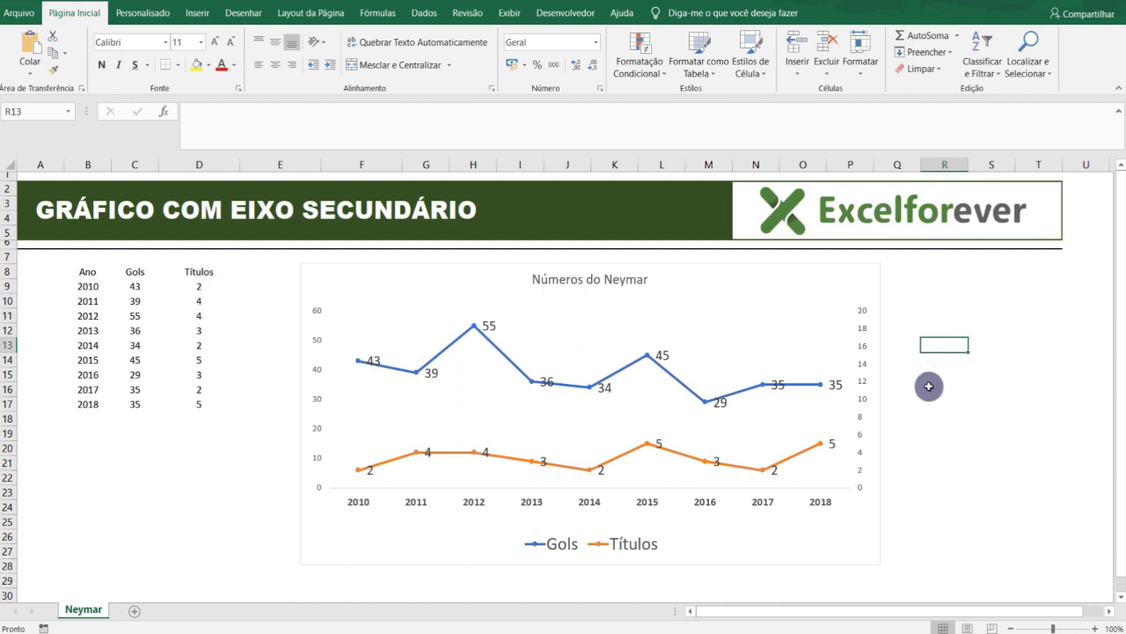
Step: Apply the custom number format [>29]0;;; to the primary vertical axis so only values above 29 are labelled
{"action": "left_click", "coordinate": [392, 414]}
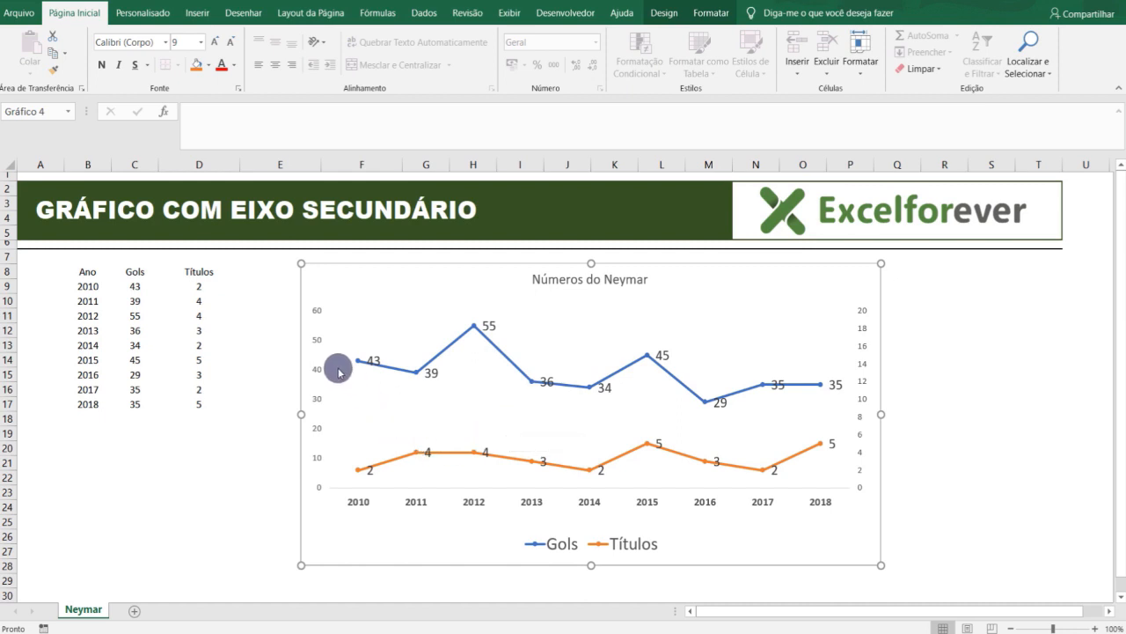
{"action": "left_click", "coordinate": [317, 342]}
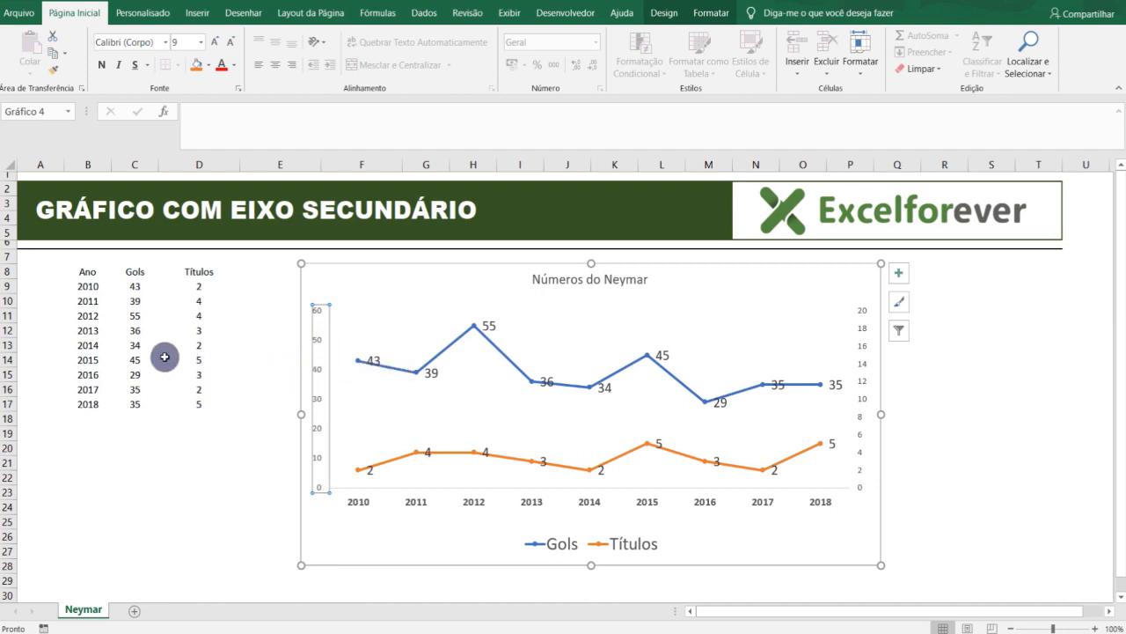
{"action": "left_click", "coordinate": [134, 377]}
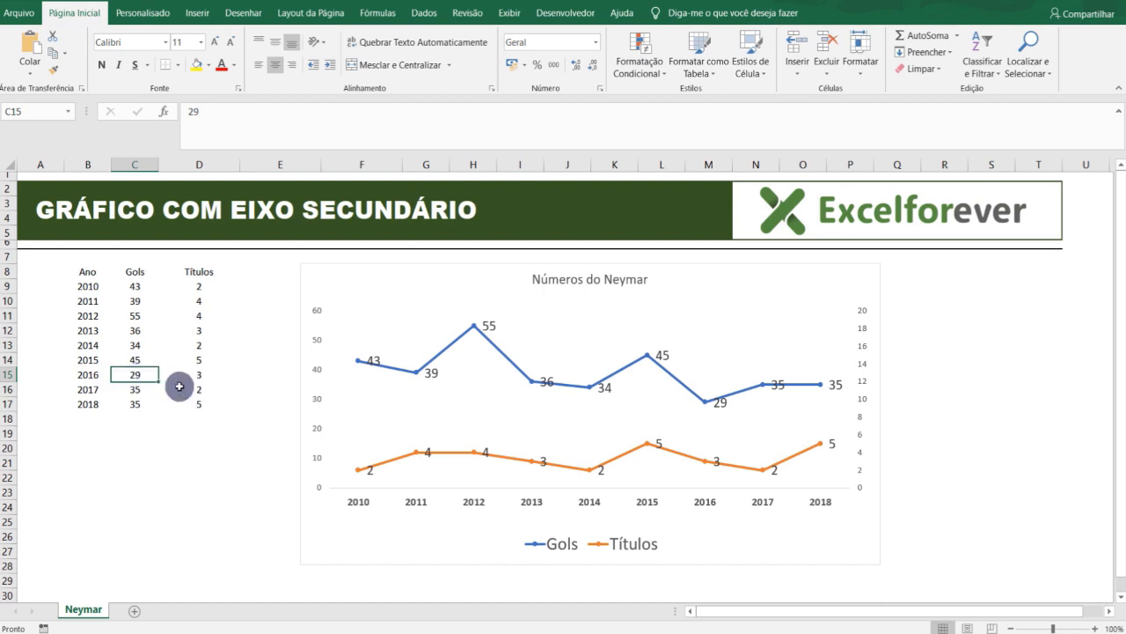
{"action": "left_click", "coordinate": [315, 366]}
{"action": "double_click", "coordinate": [317, 370]}
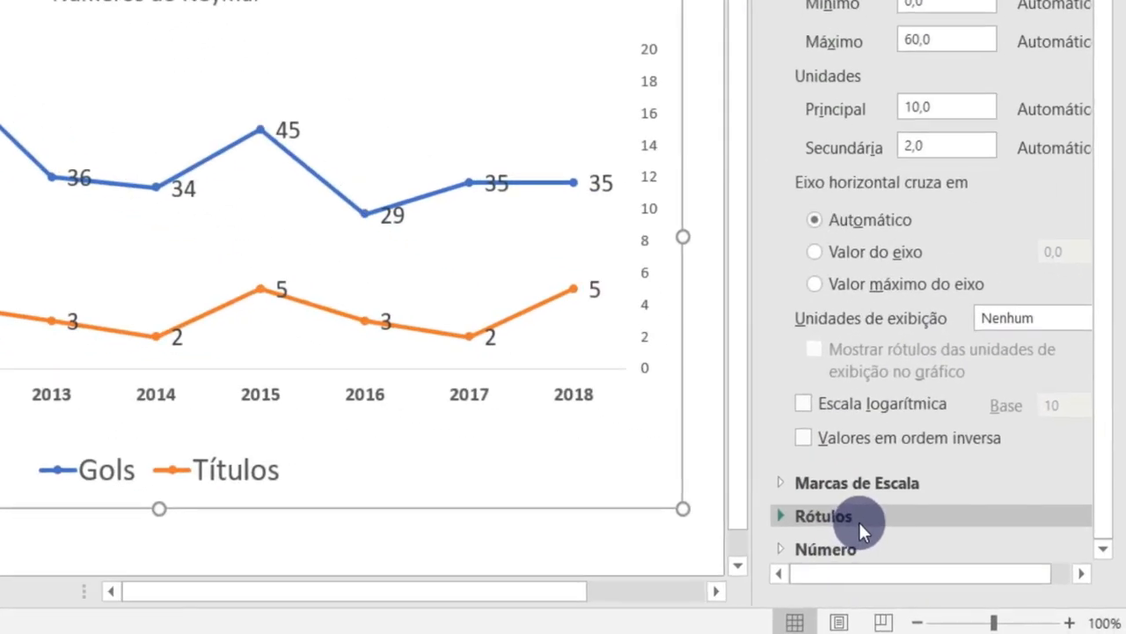
{"action": "left_click", "coordinate": [955, 587]}
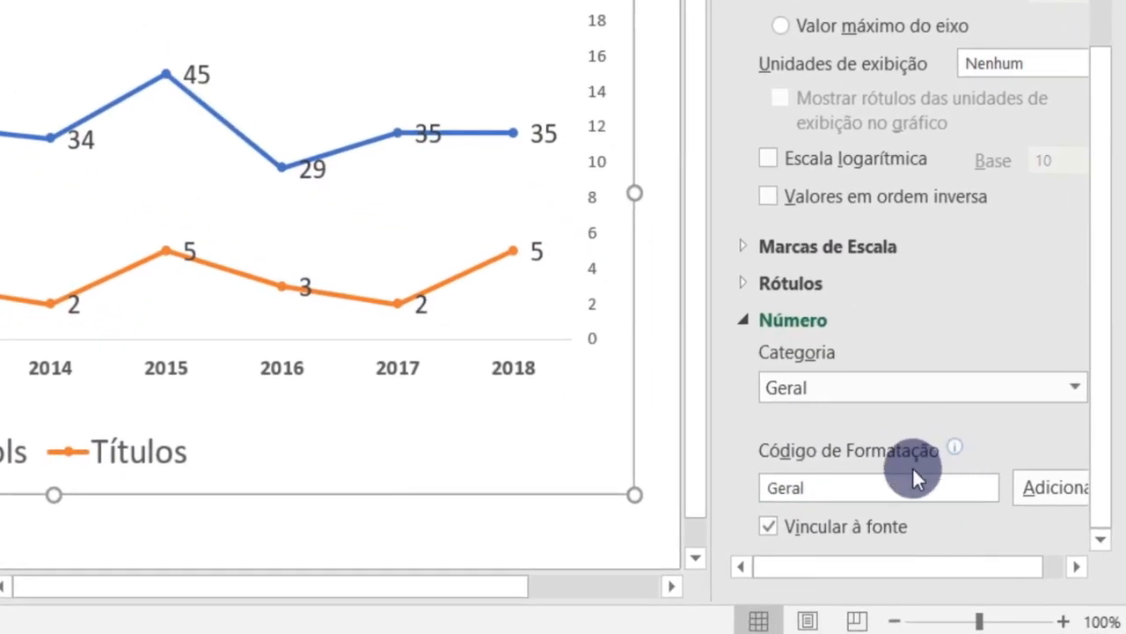
{"action": "left_click", "coordinate": [921, 461]}
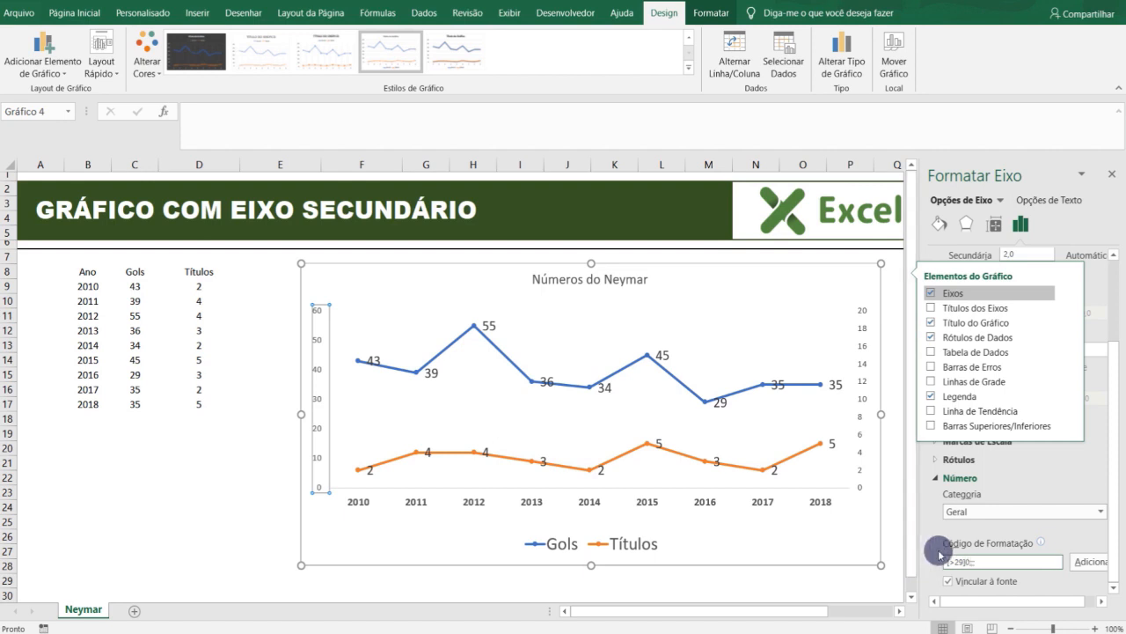
{"action": "left_click", "coordinate": [1089, 561]}
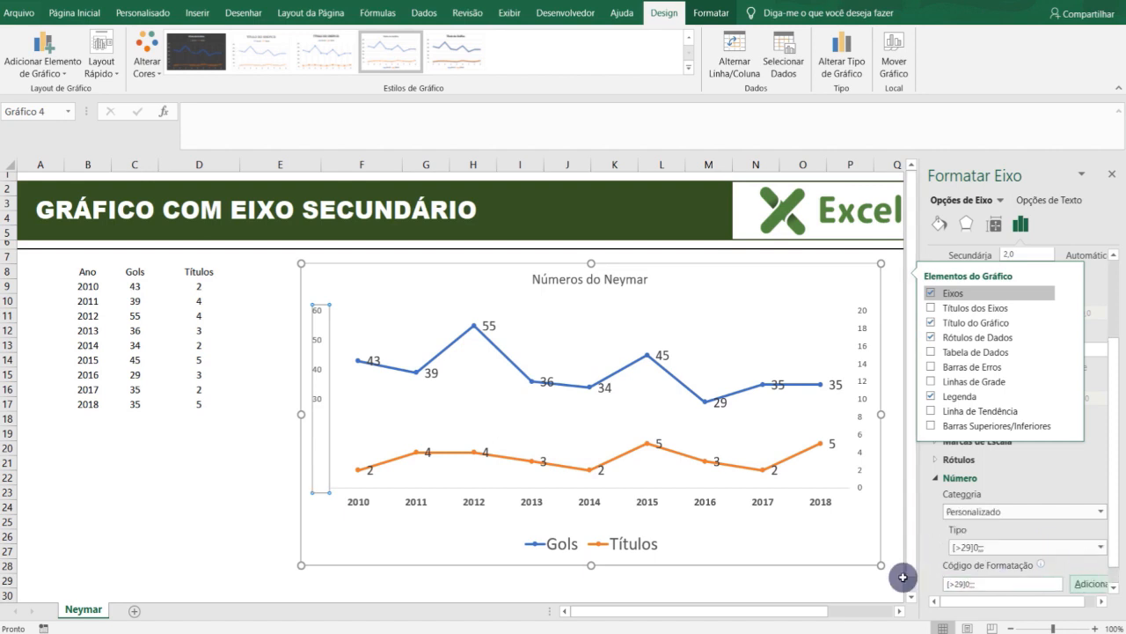
{"action": "left_click", "coordinate": [1113, 176]}
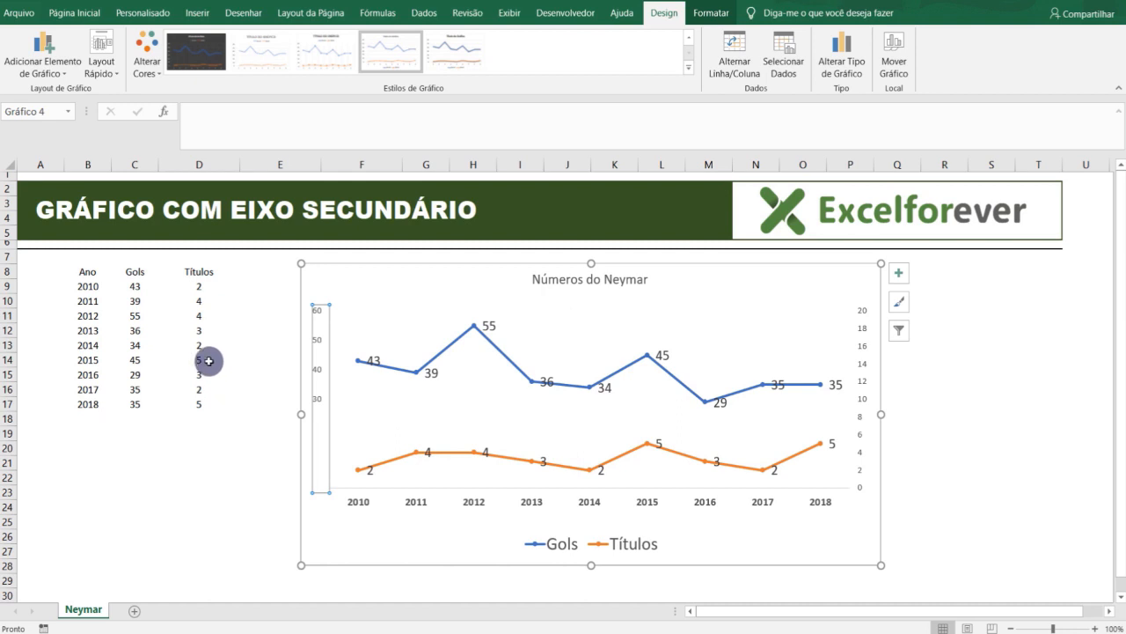
Step: Apply the custom number format [<5]0;;; to the secondary vertical axis so only values below 5 are labelled
{"action": "left_click", "coordinate": [863, 419]}
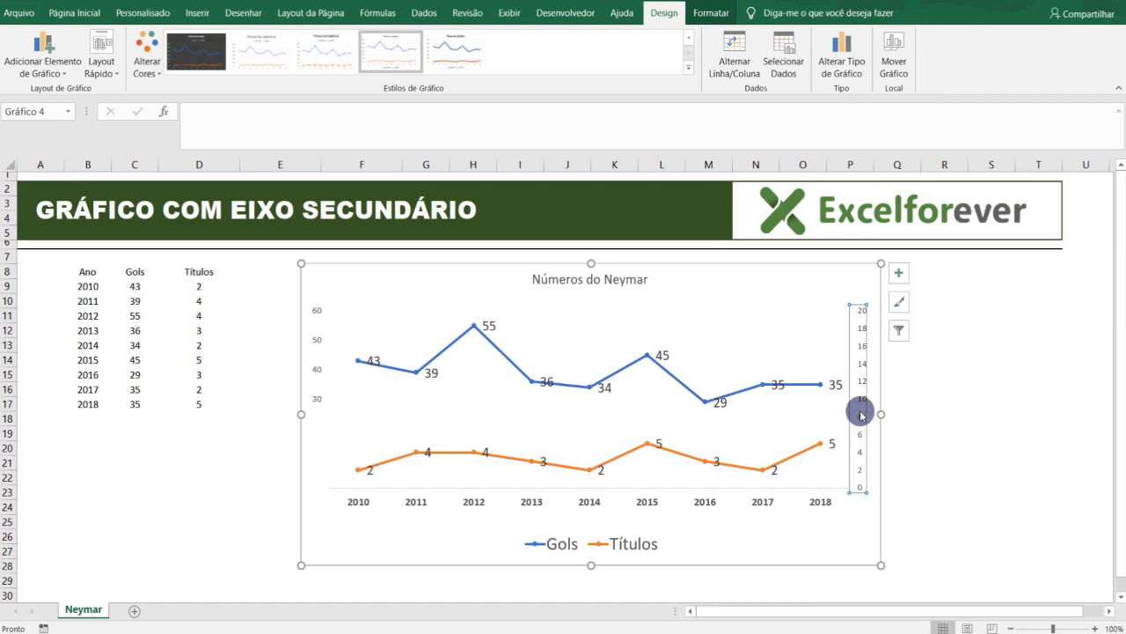
{"action": "double_click", "coordinate": [862, 415]}
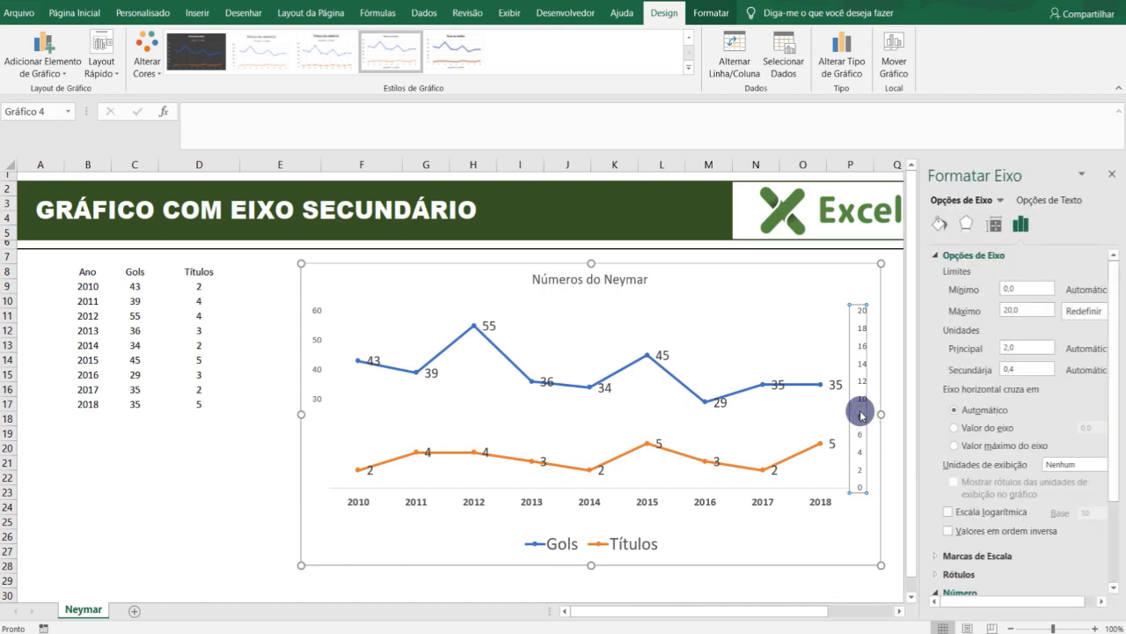
{"action": "left_click", "coordinate": [936, 592]}
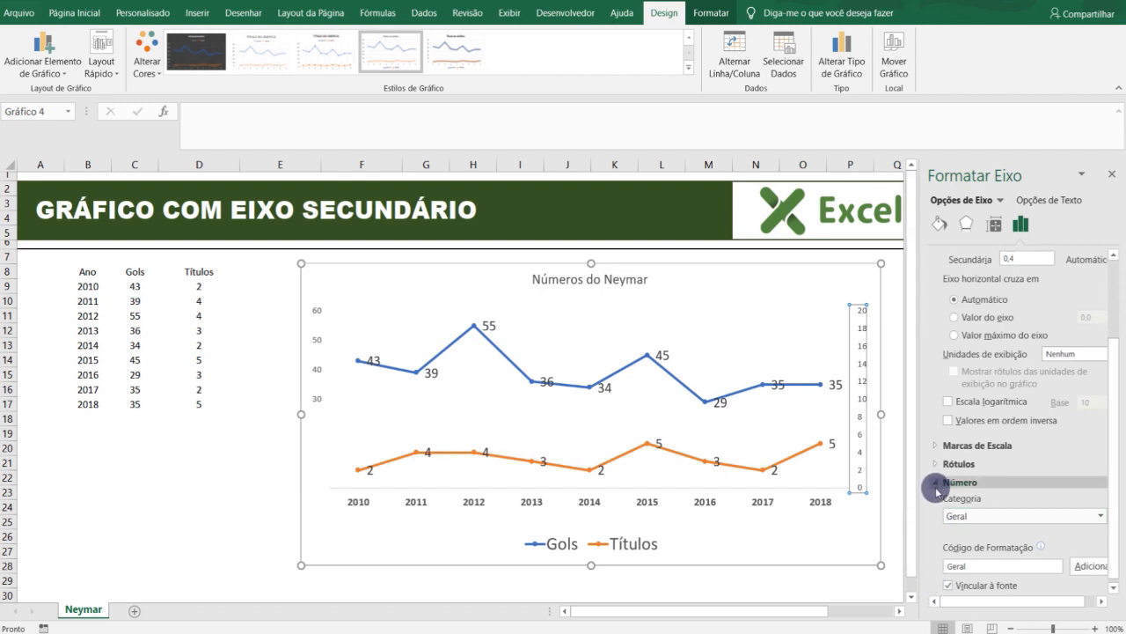
{"action": "double_click", "coordinate": [963, 565]}
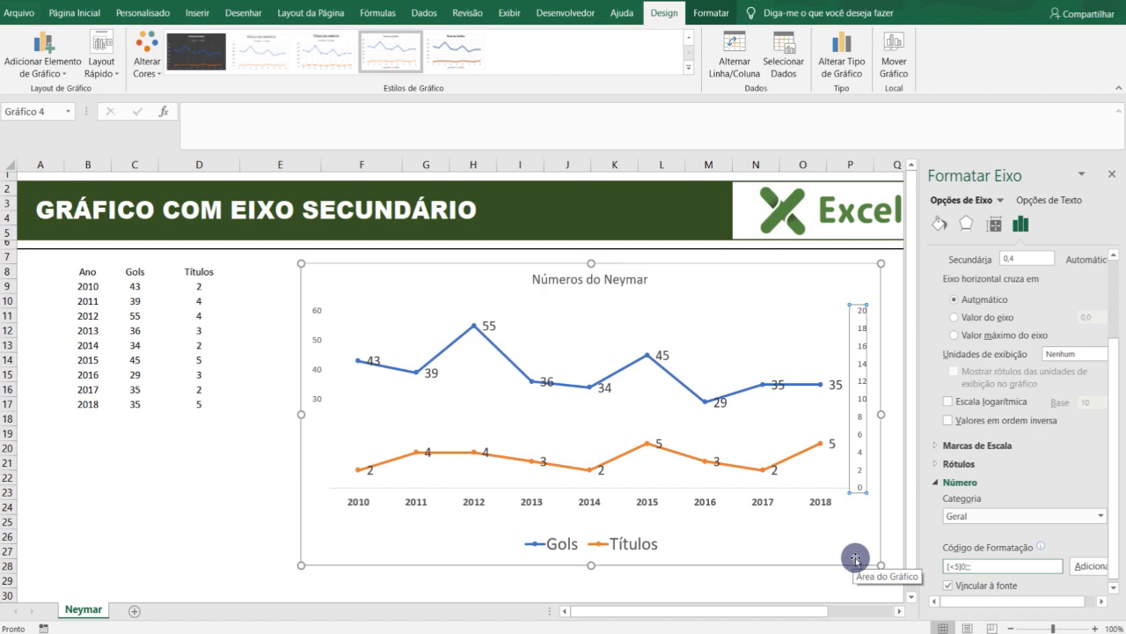
{"action": "left_click", "coordinate": [1087, 566]}
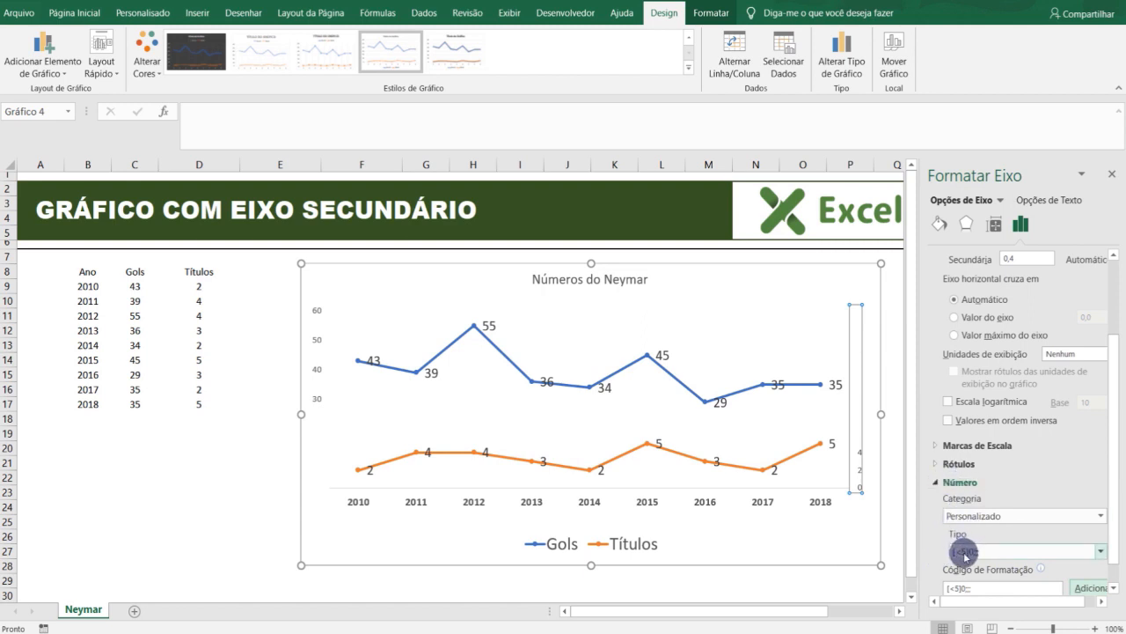
{"action": "left_click", "coordinate": [1111, 174]}
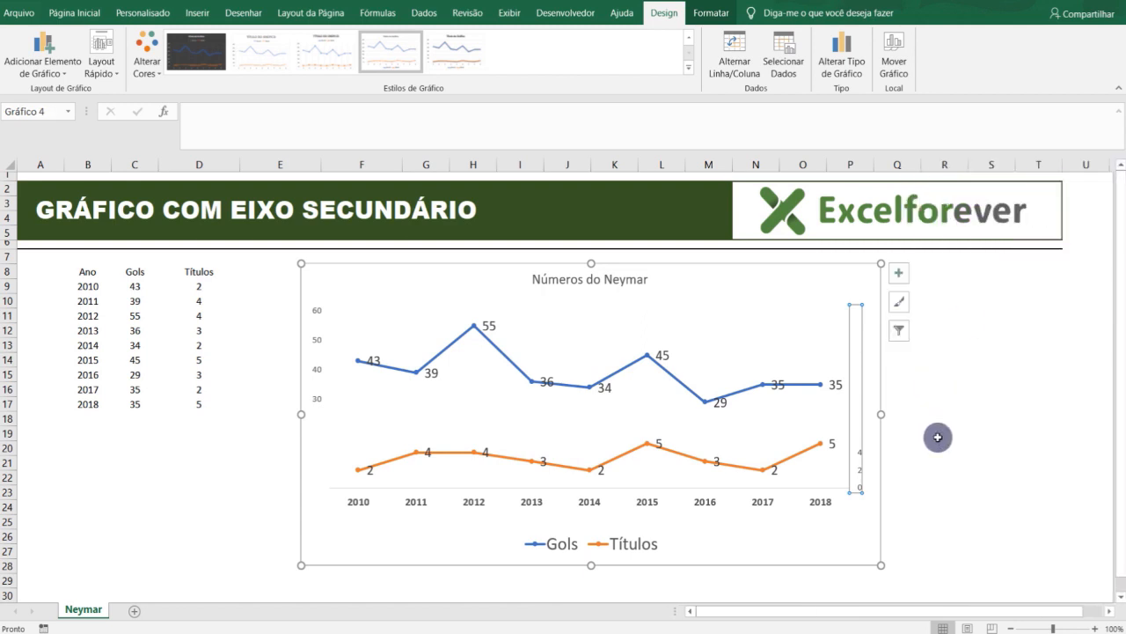
{"action": "left_click", "coordinate": [974, 474]}
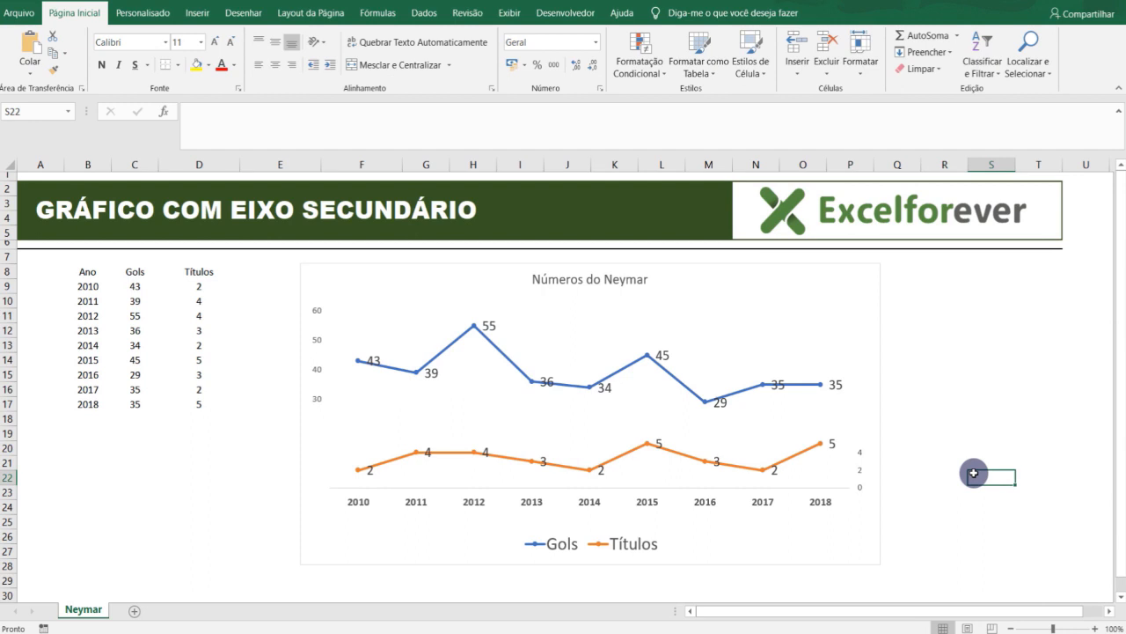
Step: Make the primary vertical axis labels bold at font size 12
{"action": "left_click", "coordinate": [318, 343]}
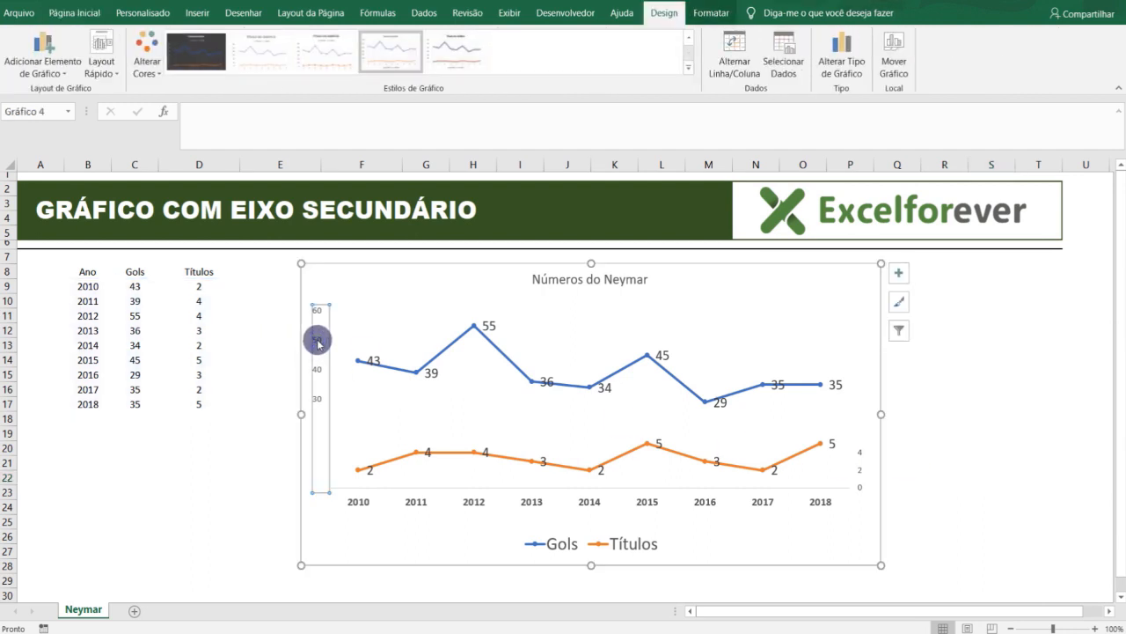
{"action": "left_click", "coordinate": [86, 12]}
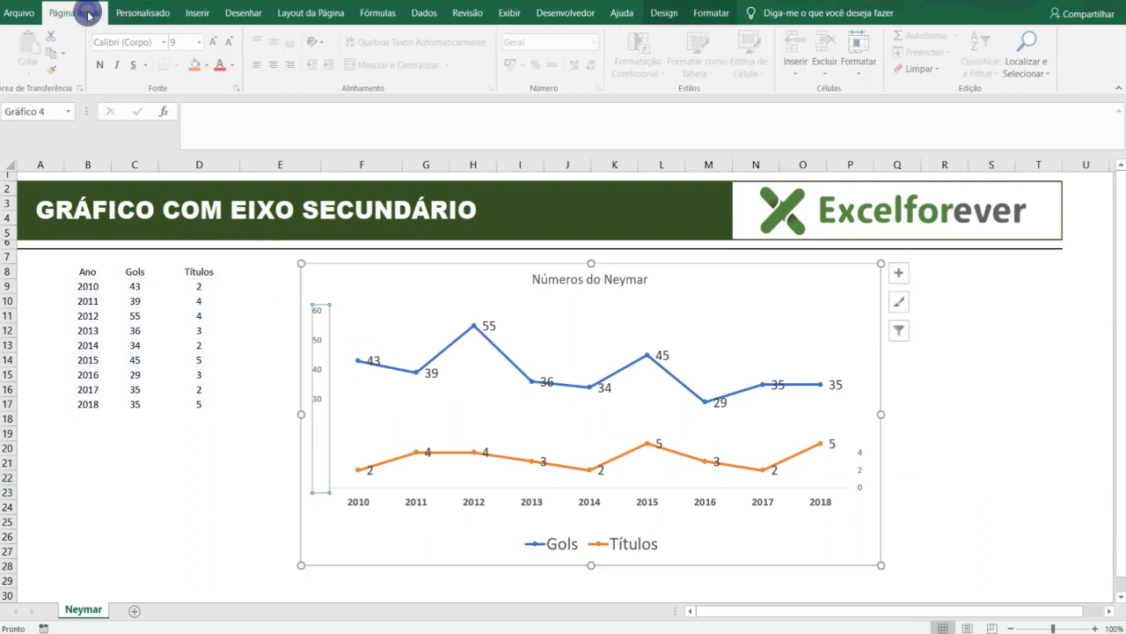
{"action": "left_click", "coordinate": [214, 41]}
{"action": "left_click", "coordinate": [213, 41]}
{"action": "left_click", "coordinate": [214, 41]}
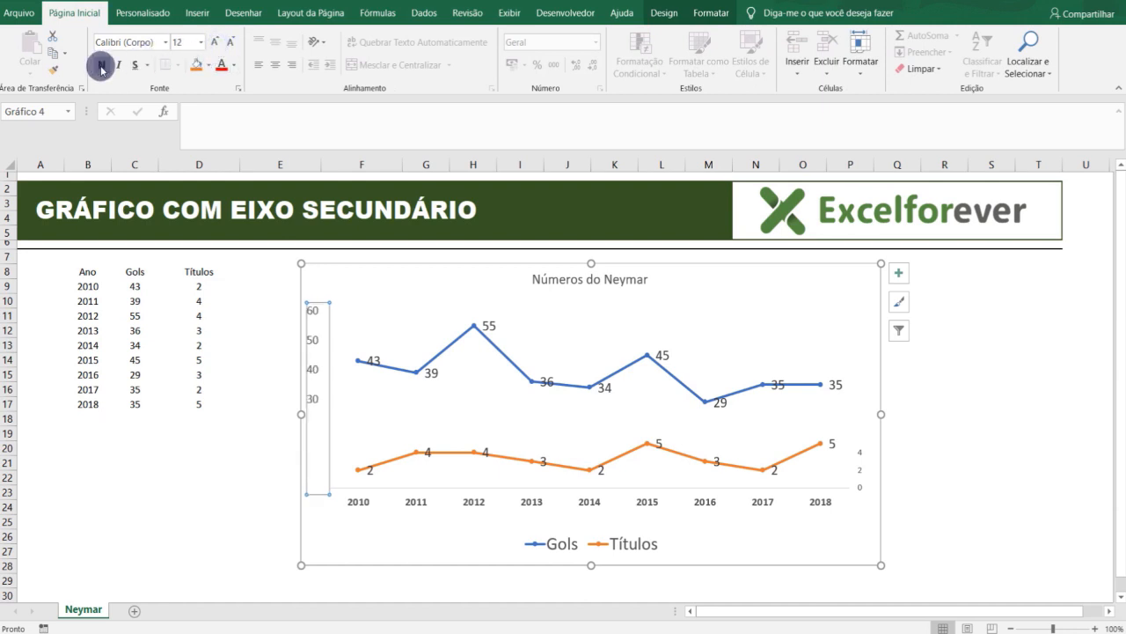
{"action": "left_click", "coordinate": [279, 59]}
Step: Make the secondary vertical axis labels bold at font size 14
{"action": "left_click", "coordinate": [858, 454]}
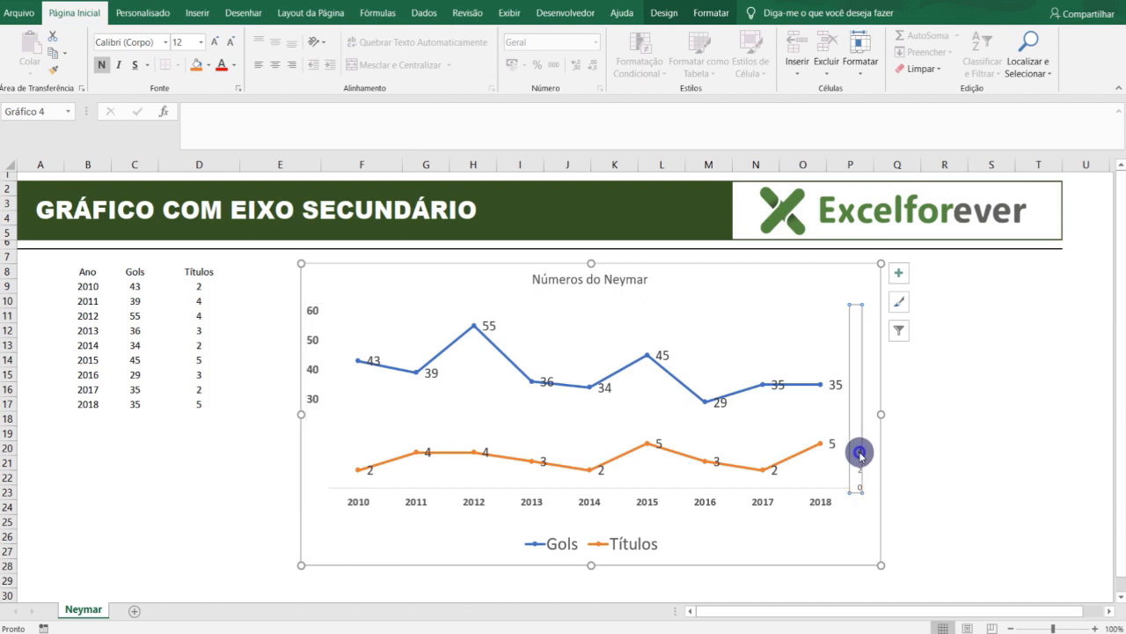
{"action": "left_click", "coordinate": [213, 46]}
{"action": "left_click", "coordinate": [213, 46]}
{"action": "left_click", "coordinate": [213, 45]}
{"action": "left_click", "coordinate": [215, 44]}
{"action": "left_click", "coordinate": [233, 47]}
{"action": "left_click", "coordinate": [233, 48]}
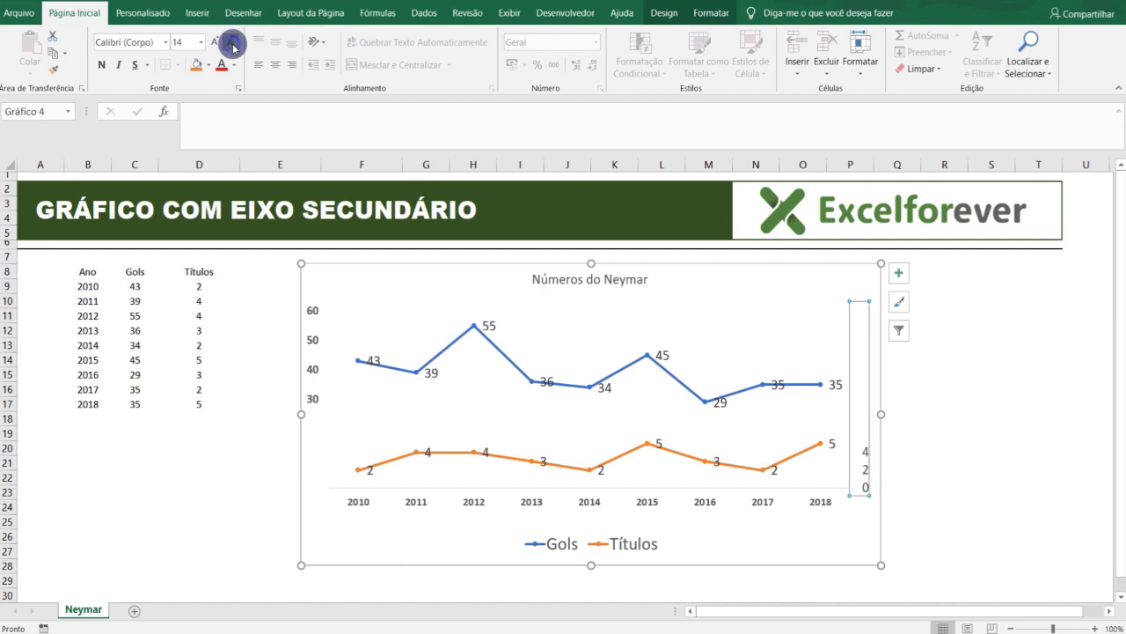
{"action": "left_click", "coordinate": [101, 64]}
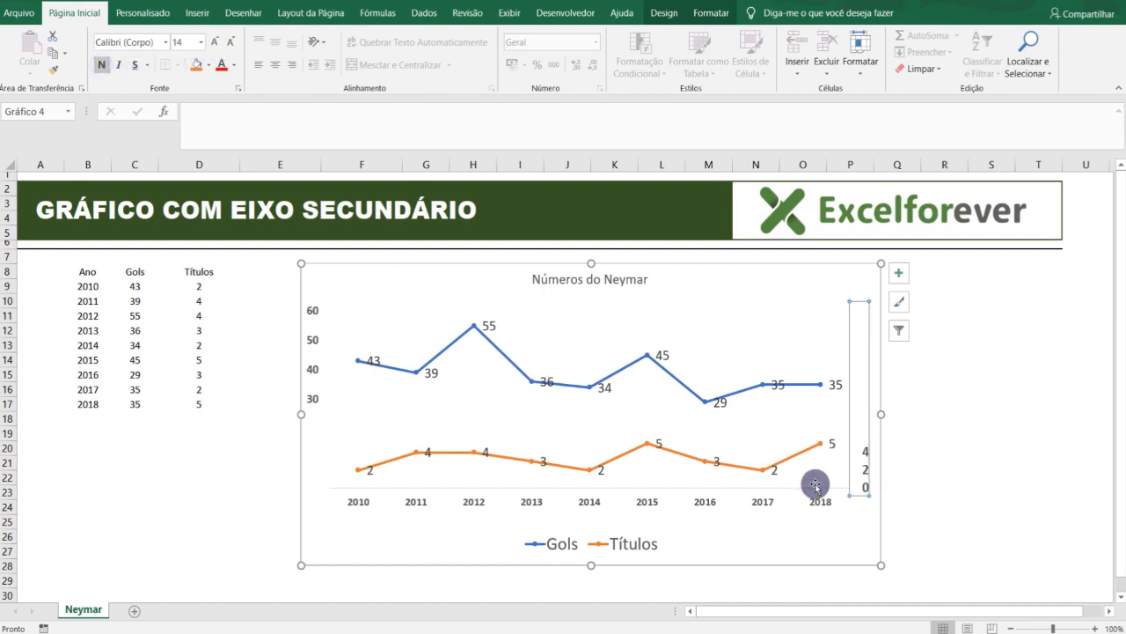
{"action": "left_click", "coordinate": [975, 472]}
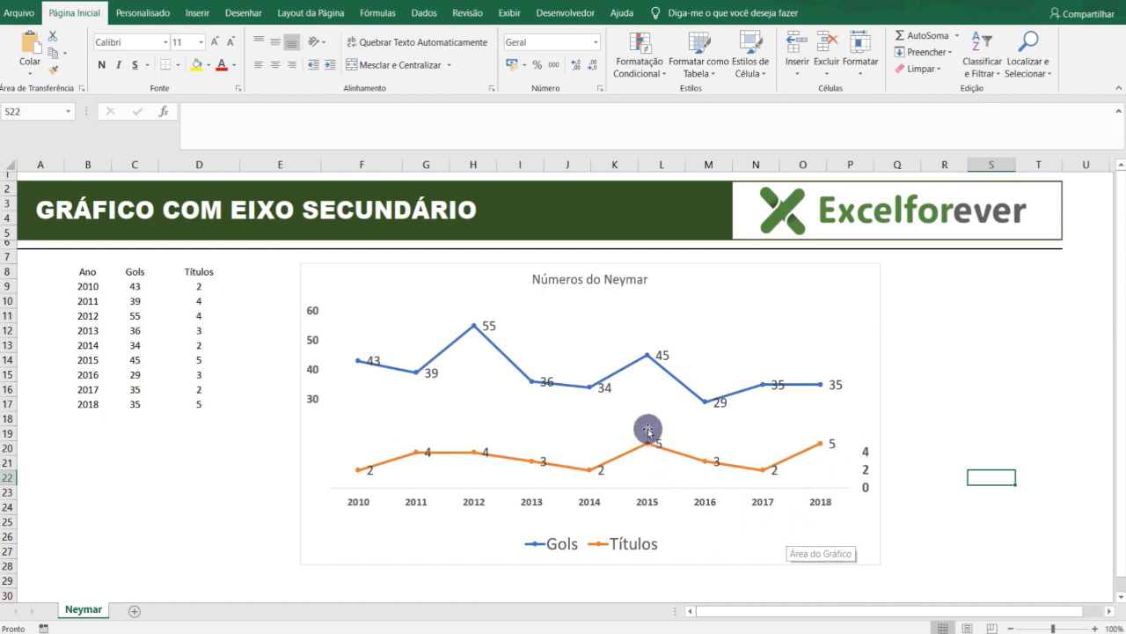
{"action": "left_click", "coordinate": [572, 280]}
{"action": "left_click", "coordinate": [545, 280]}
{"action": "double_click", "coordinate": [546, 281]}
{"action": "double_click", "coordinate": [546, 282]}
{"action": "double_click", "coordinate": [545, 281]}
{"action": "left_click", "coordinate": [550, 280]}
{"action": "double_click", "coordinate": [549, 281]}
{"action": "key", "text": "Escape"}
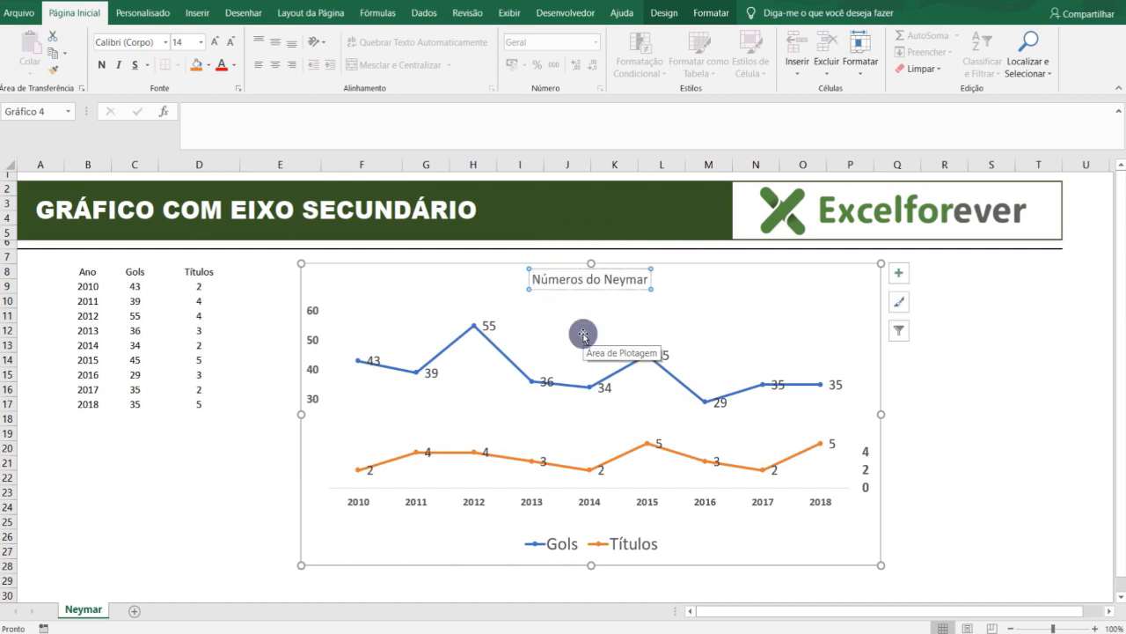